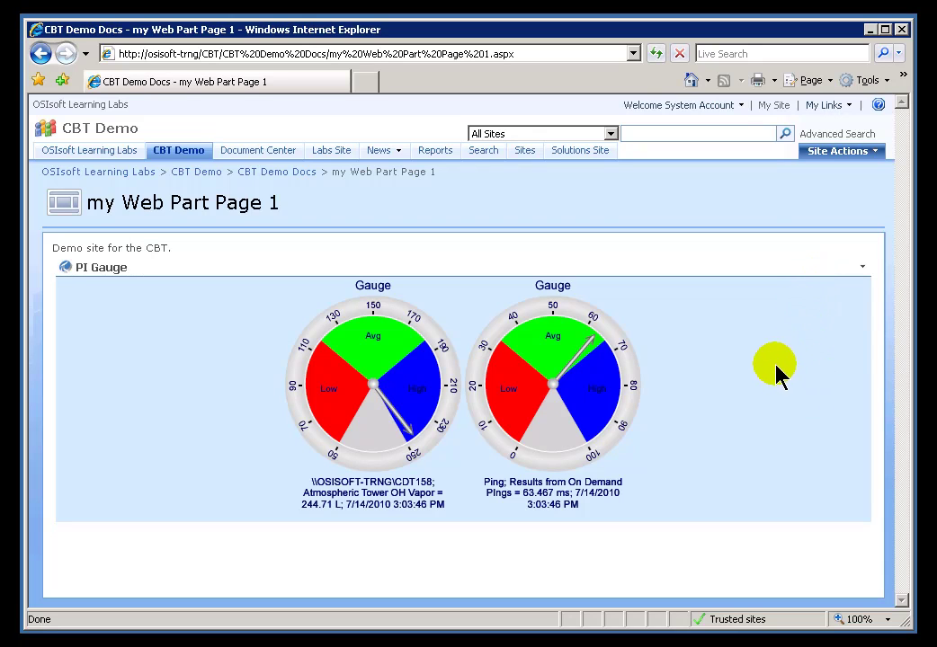
Switch my Web Part Page 1 to edit mode and add a PI Values web part to the Left Column
click(835, 154)
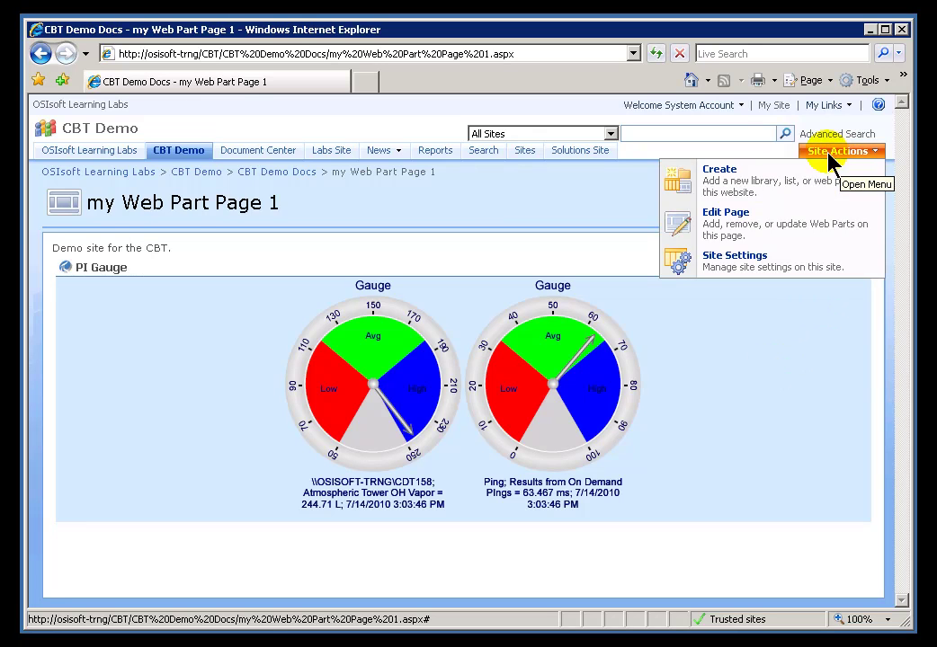
click(725, 221)
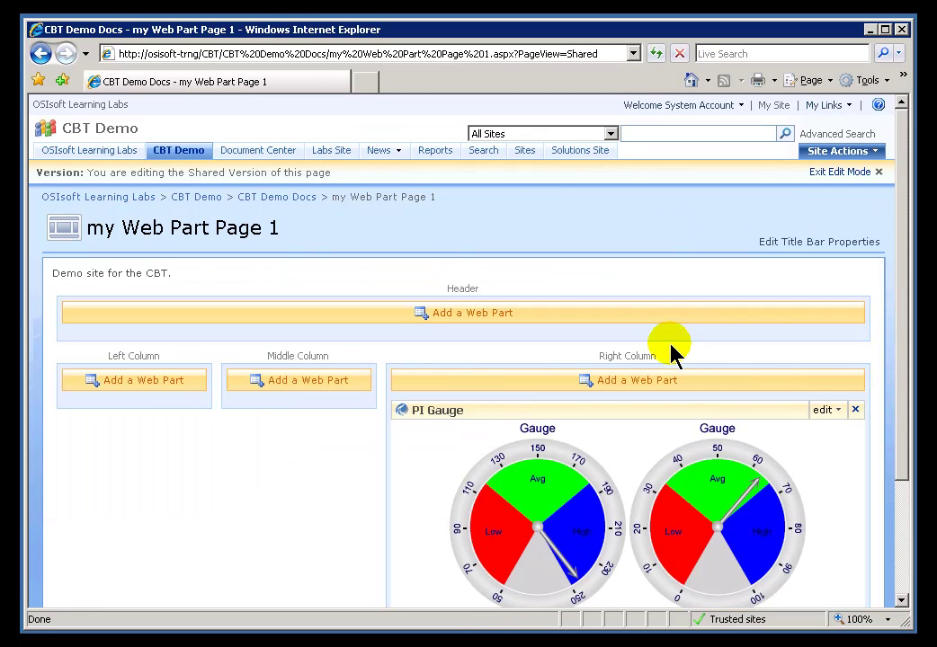
click(156, 382)
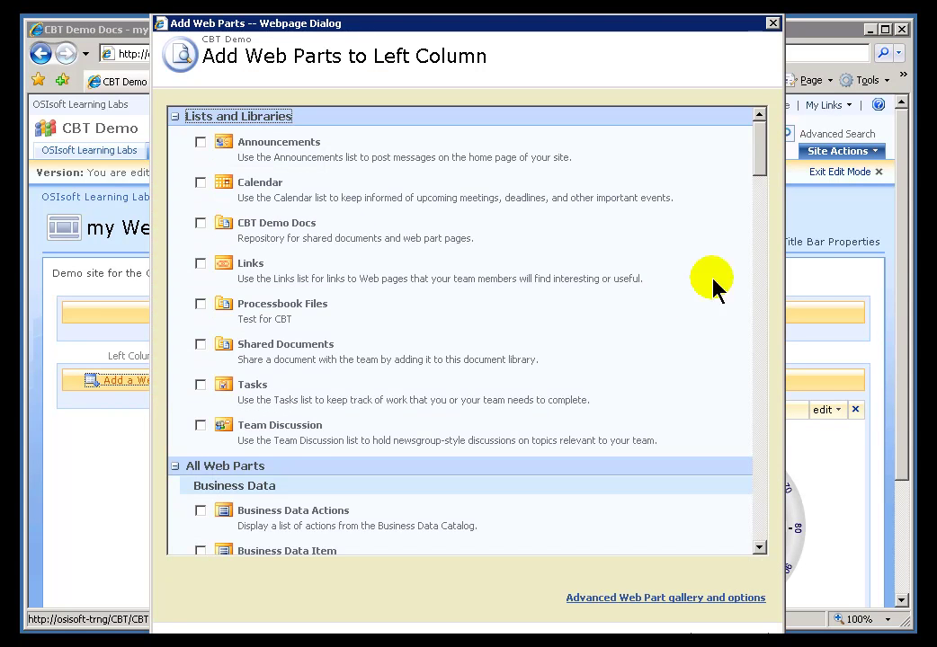
drag(758, 165, 753, 431)
click(756, 424)
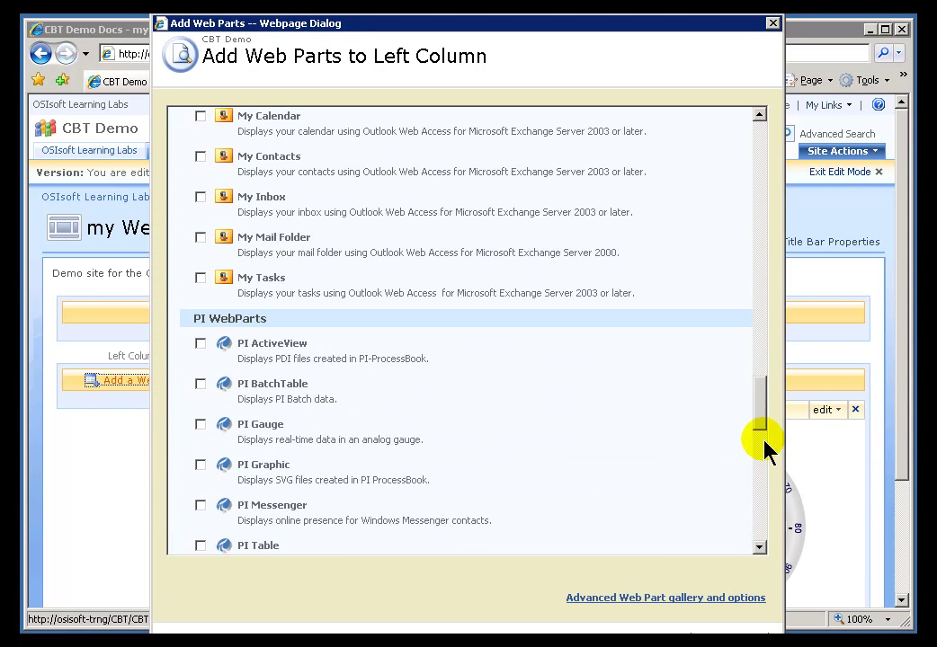
click(755, 529)
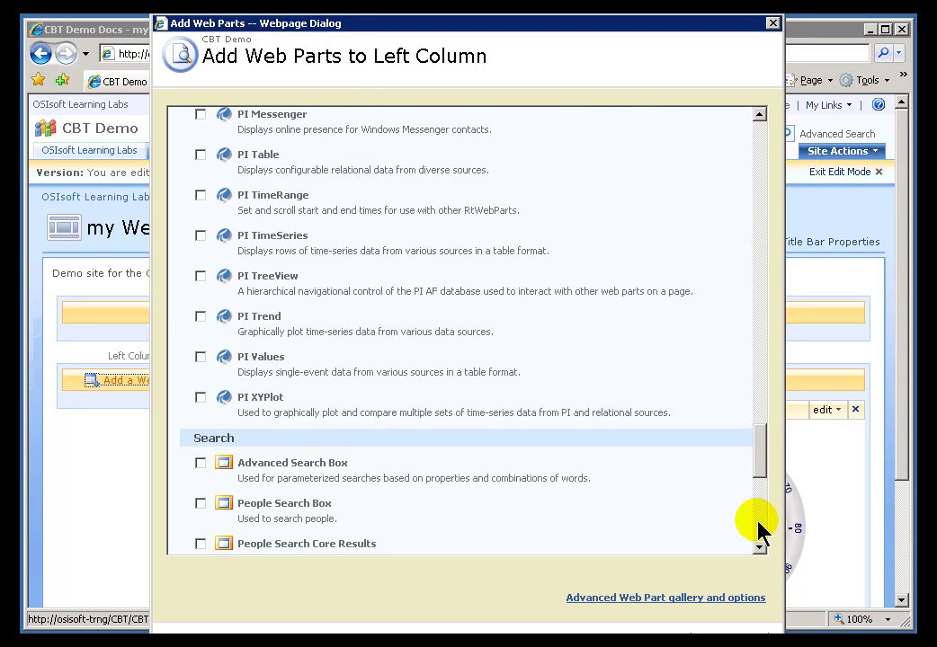
click(200, 358)
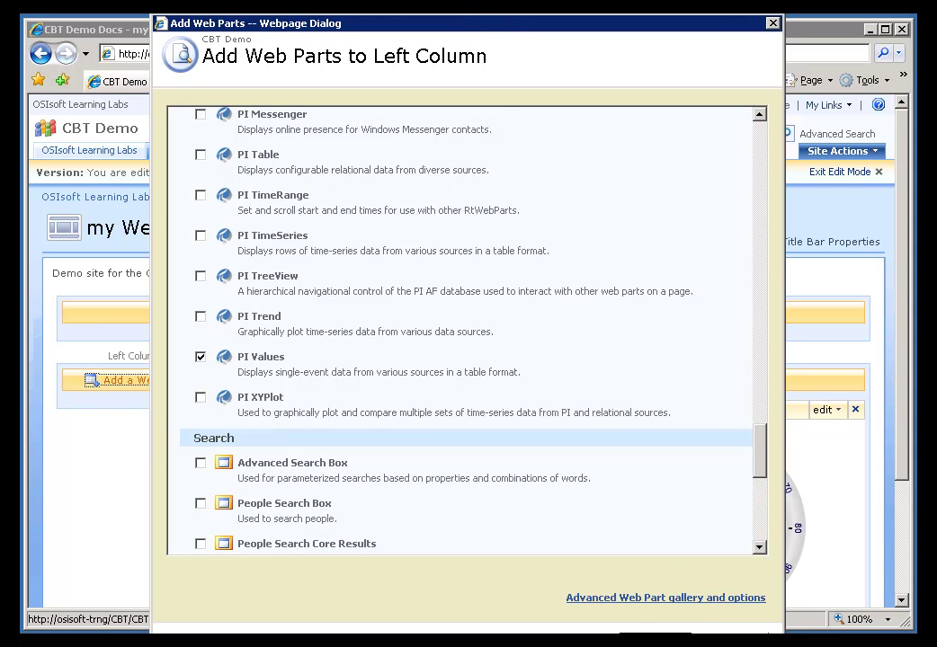
key(Return)
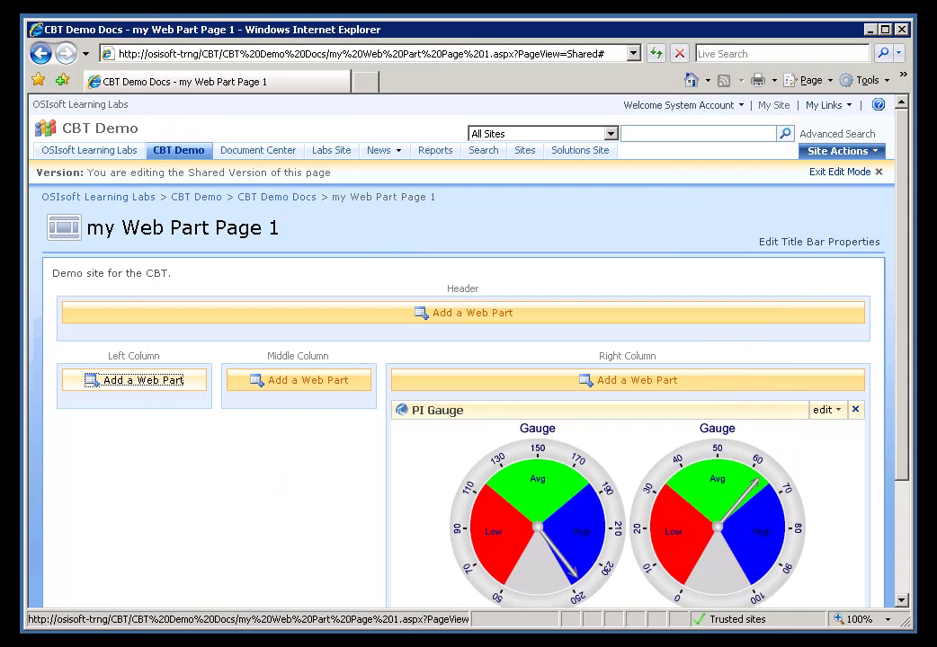
click(137, 392)
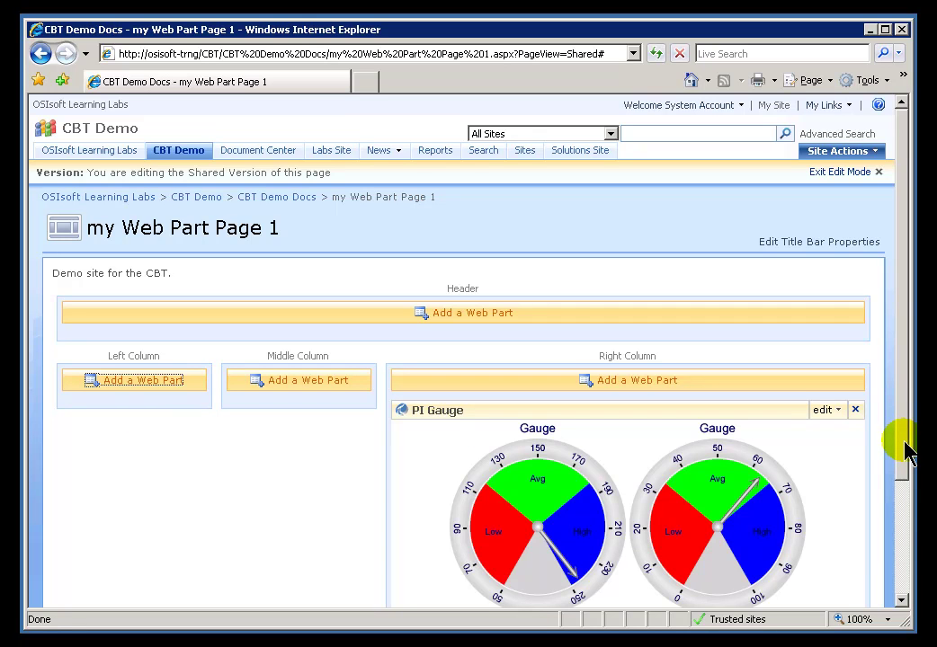
drag(905, 453, 904, 561)
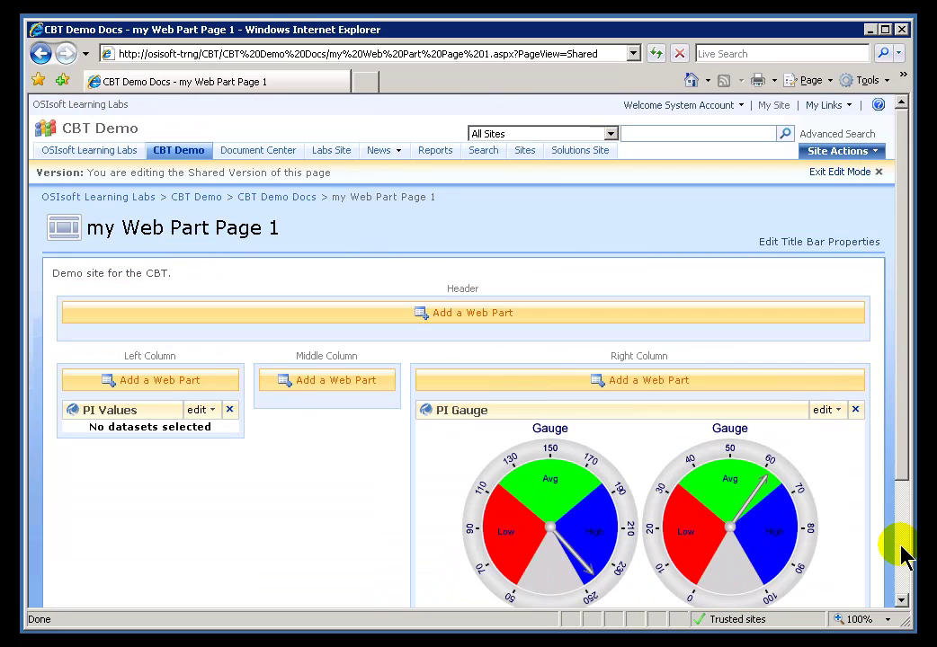
Add cdt158 as selected data in the PI Values web part, save its settings and exit edit mode
click(204, 413)
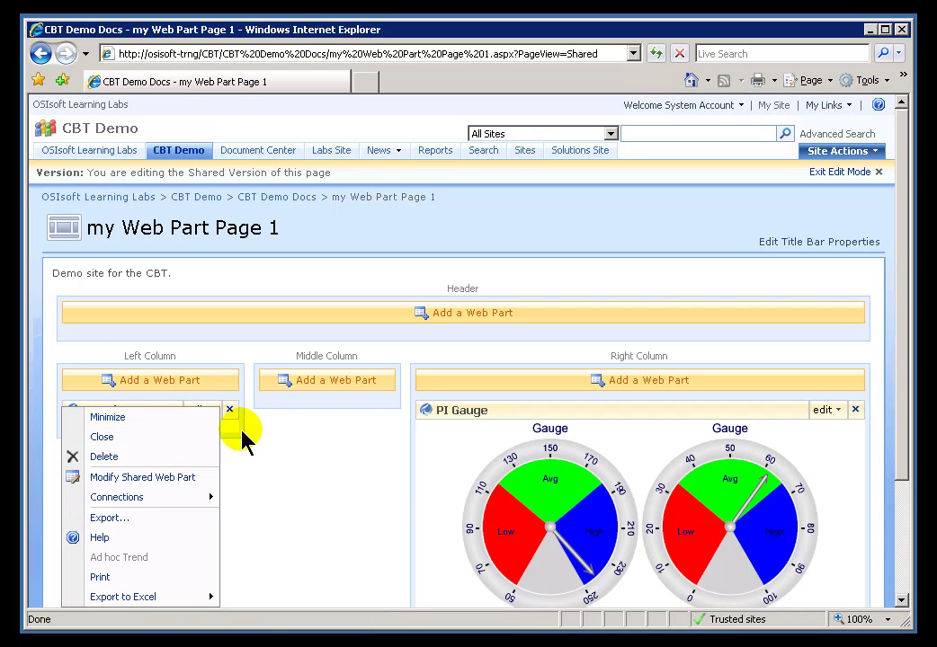
click(149, 481)
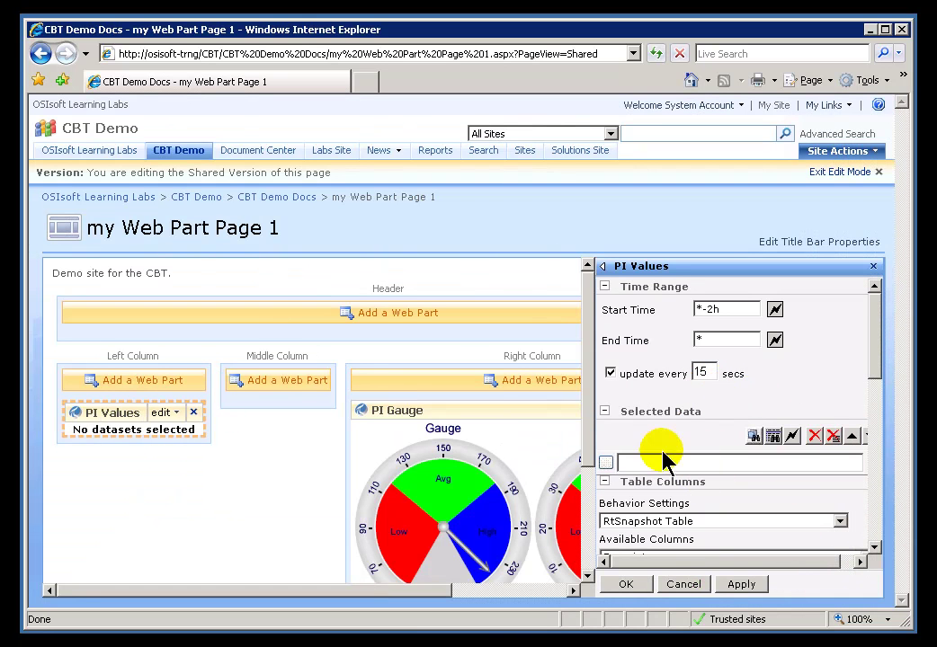
click(667, 462)
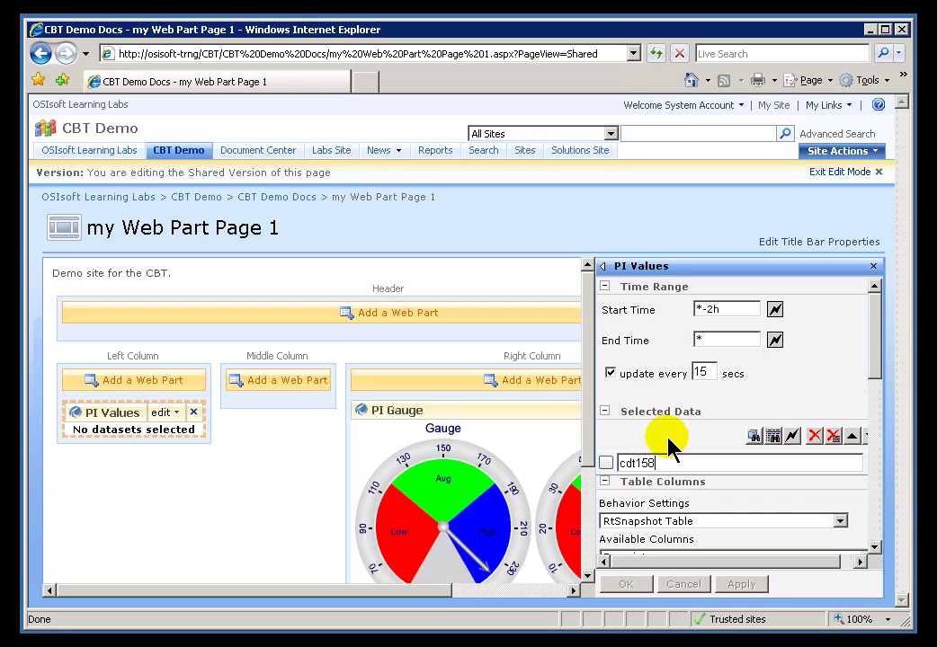
click(873, 345)
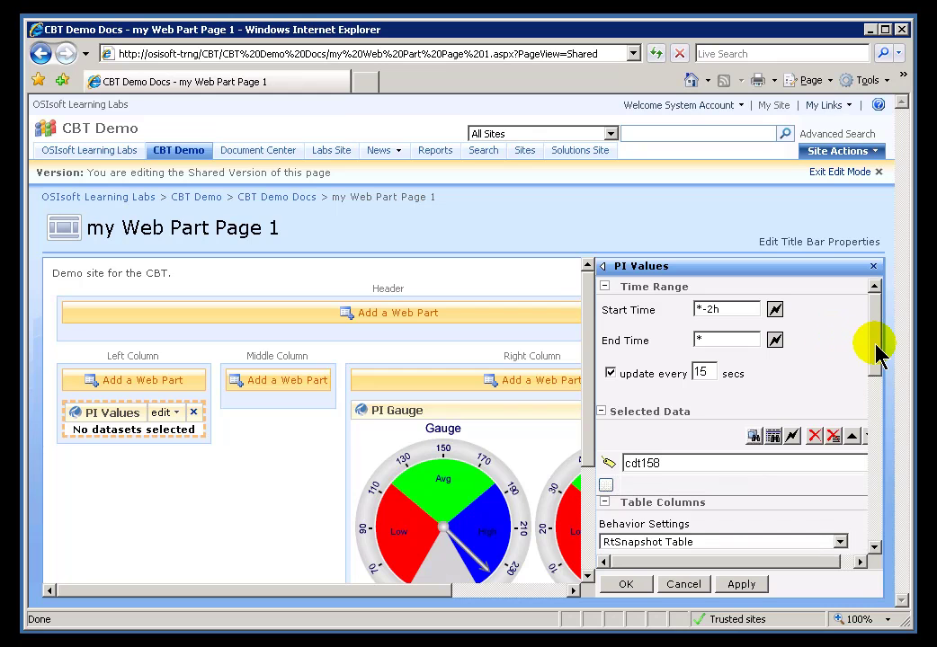
click(874, 547)
click(874, 547)
click(874, 549)
click(874, 548)
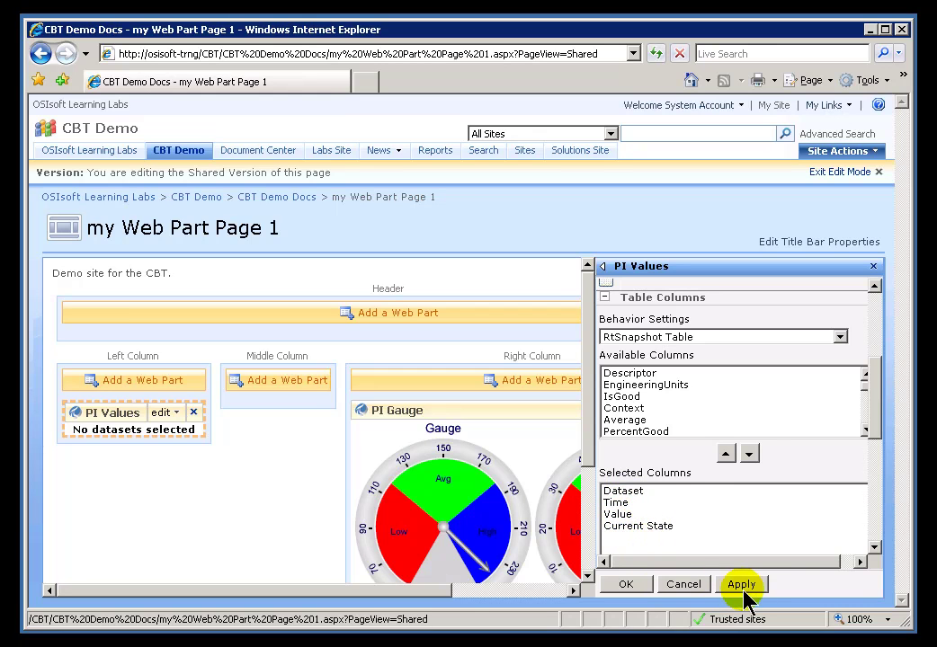
click(627, 584)
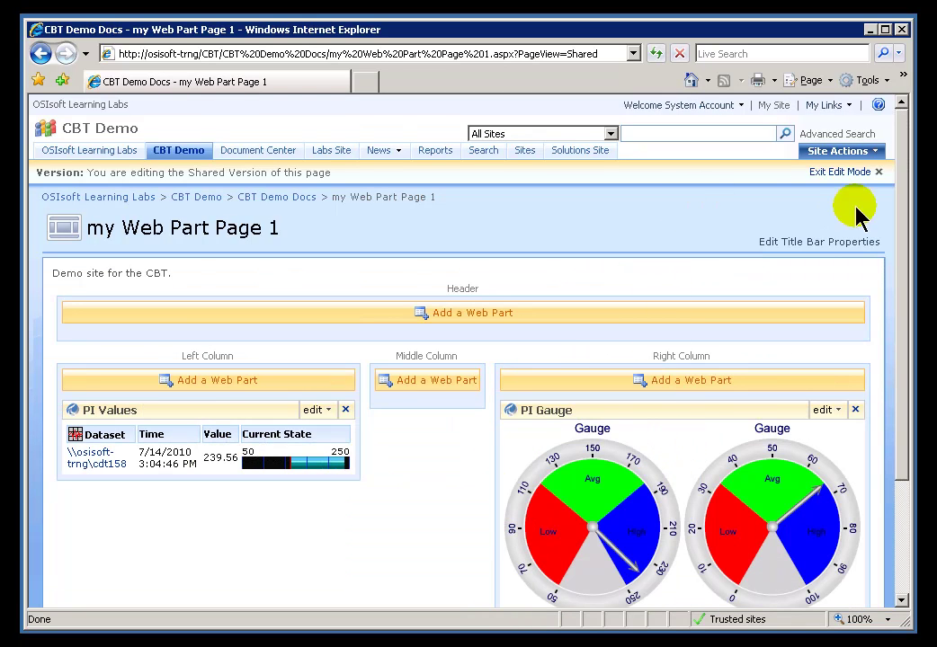
click(845, 172)
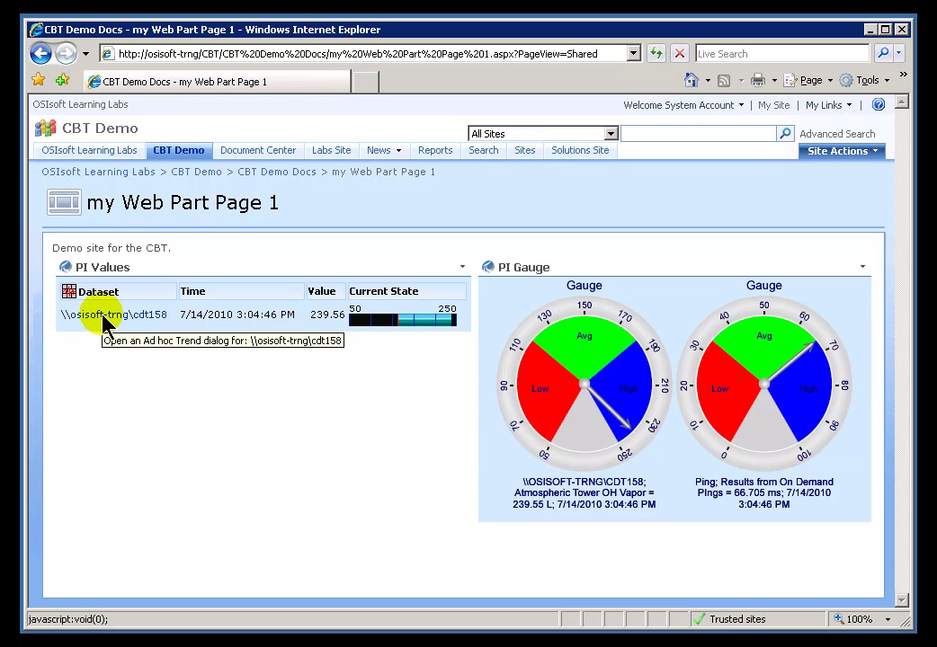
View the ad hoc trend for the cdt158 dataset in the PI Values table and close it
click(105, 316)
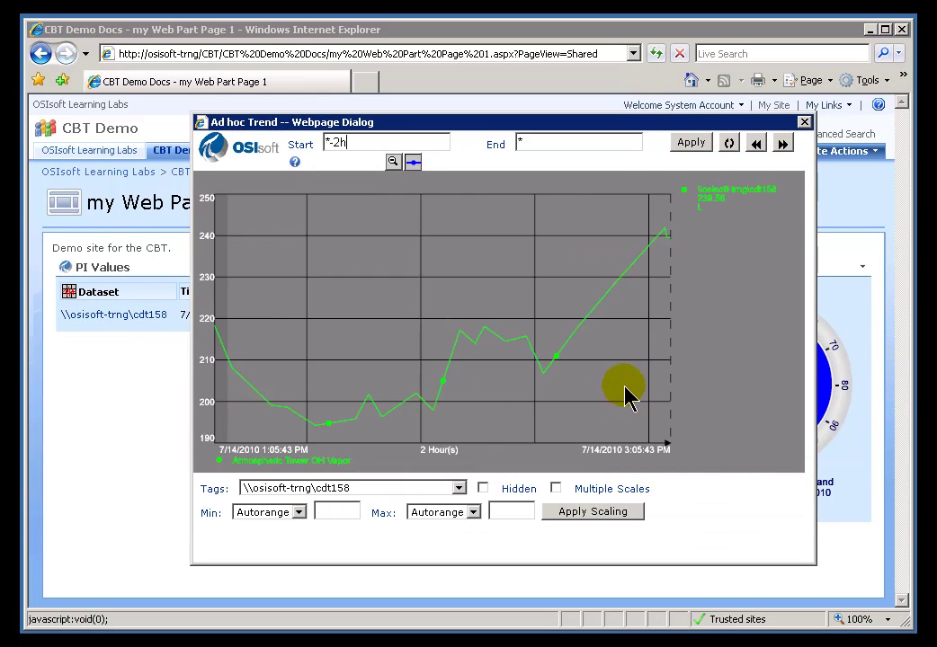
click(806, 123)
click(461, 268)
click(345, 261)
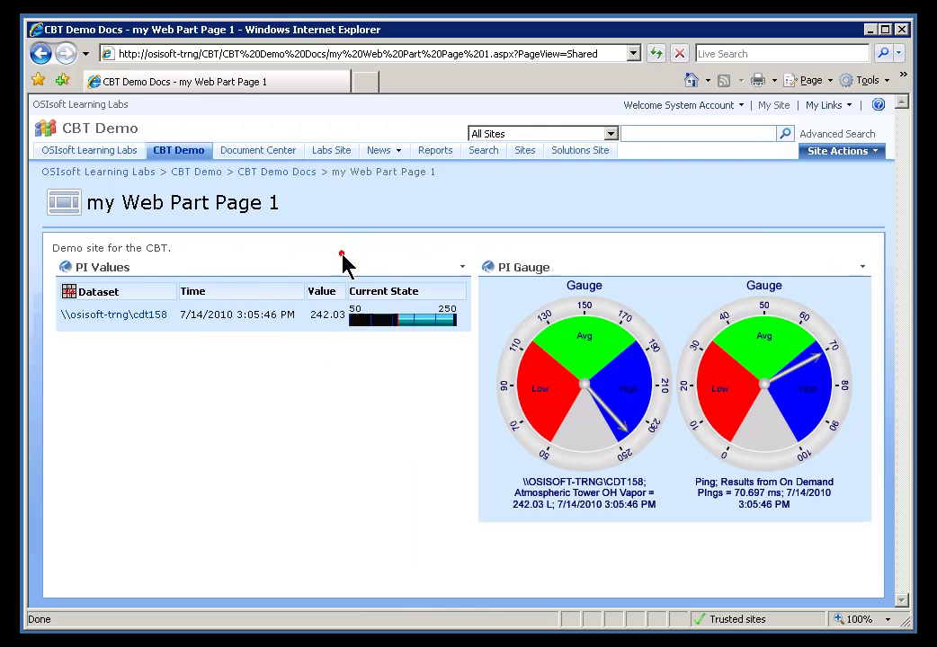
Open the PI Values web part for shared modification at its Table Columns settings
click(462, 268)
click(374, 327)
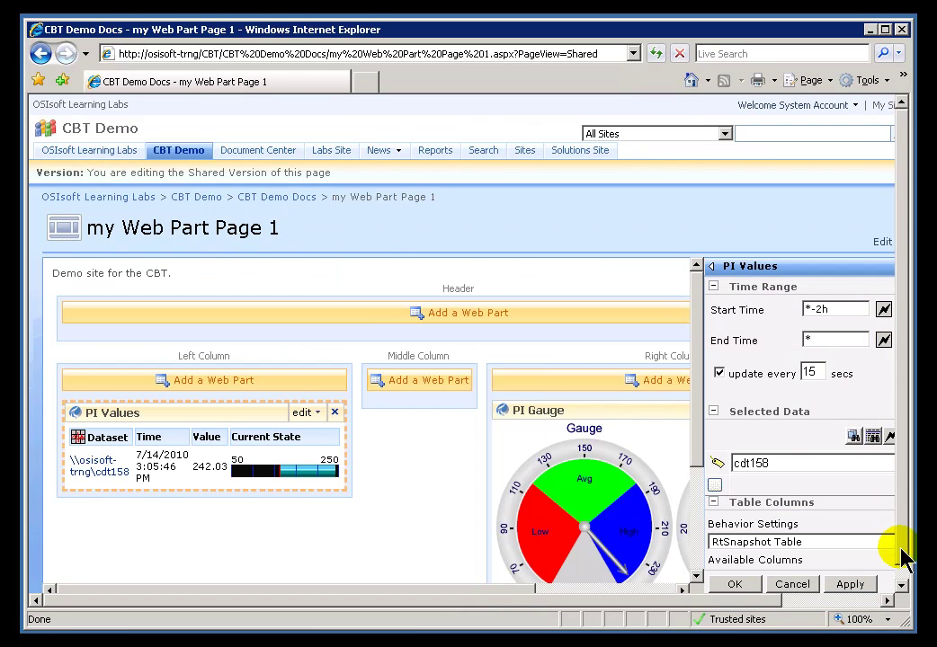
click(889, 601)
click(873, 525)
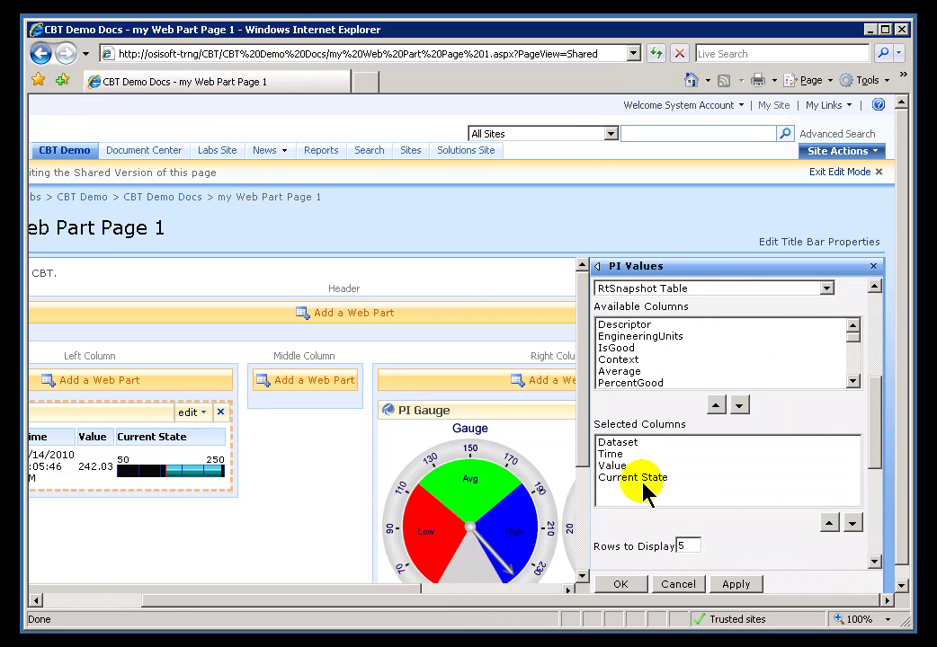
scroll(643, 492, down, 2)
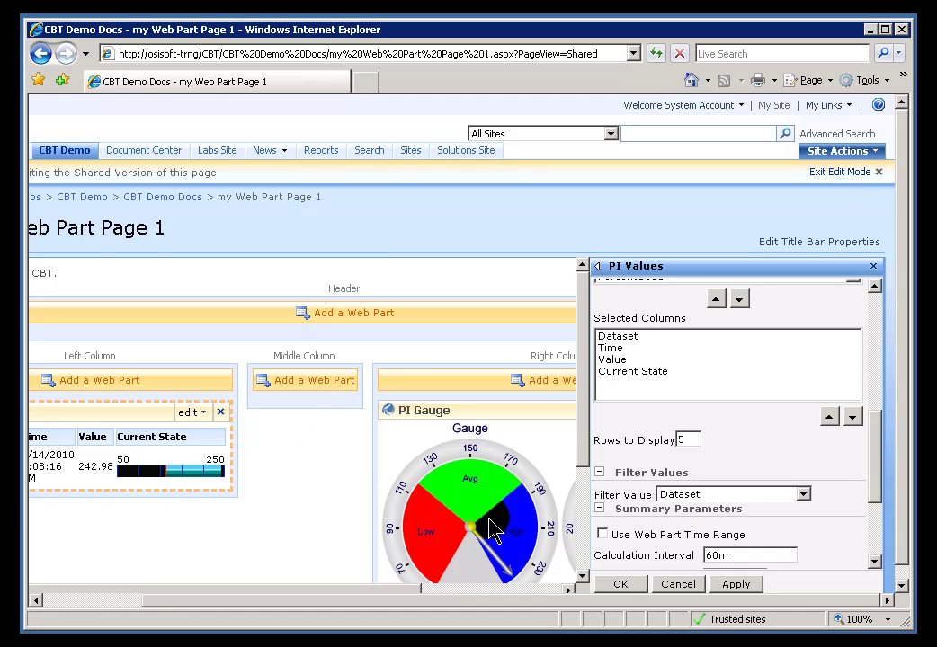
drag(881, 476, 876, 449)
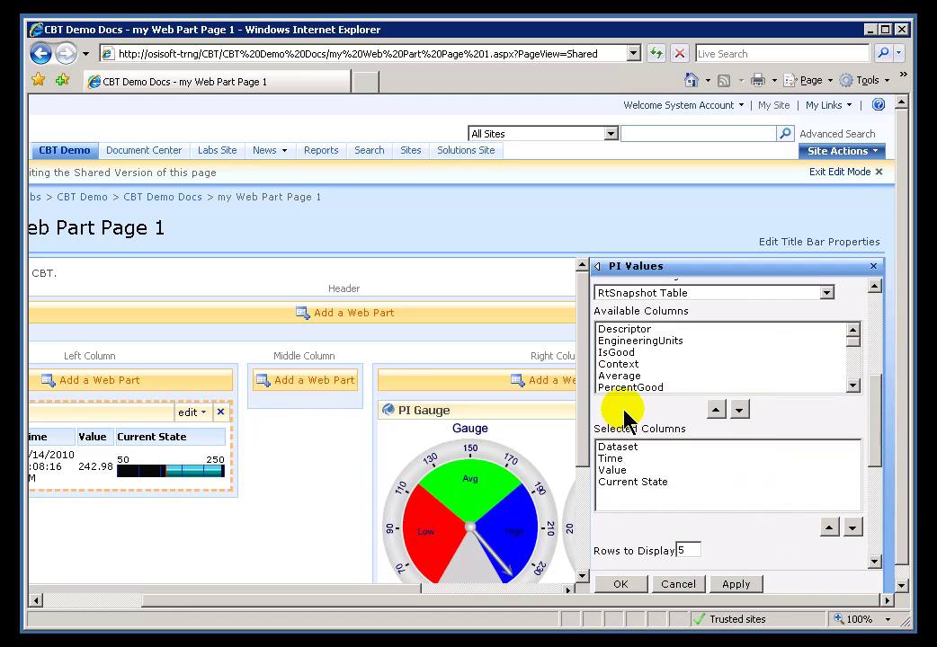
Examine the list of available columns for the PI Values table
click(627, 331)
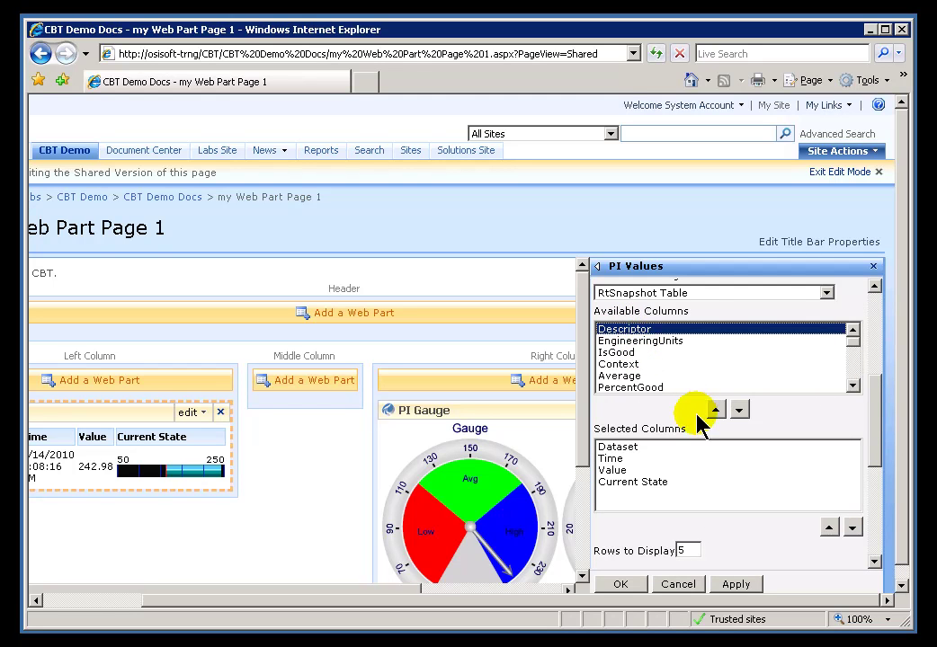
click(852, 386)
click(852, 386)
click(853, 387)
click(853, 385)
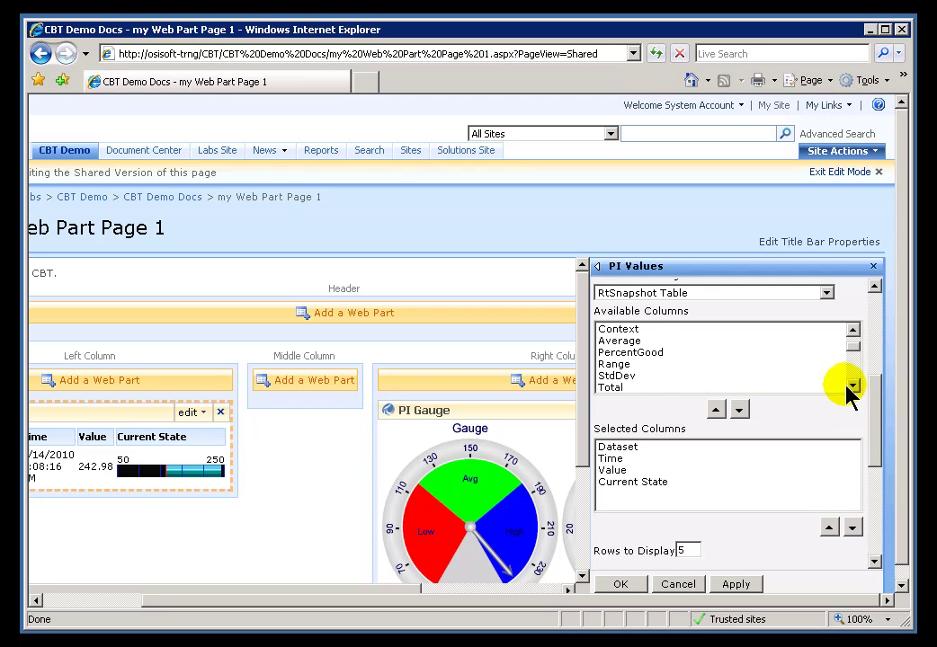
click(852, 386)
click(852, 386)
click(853, 366)
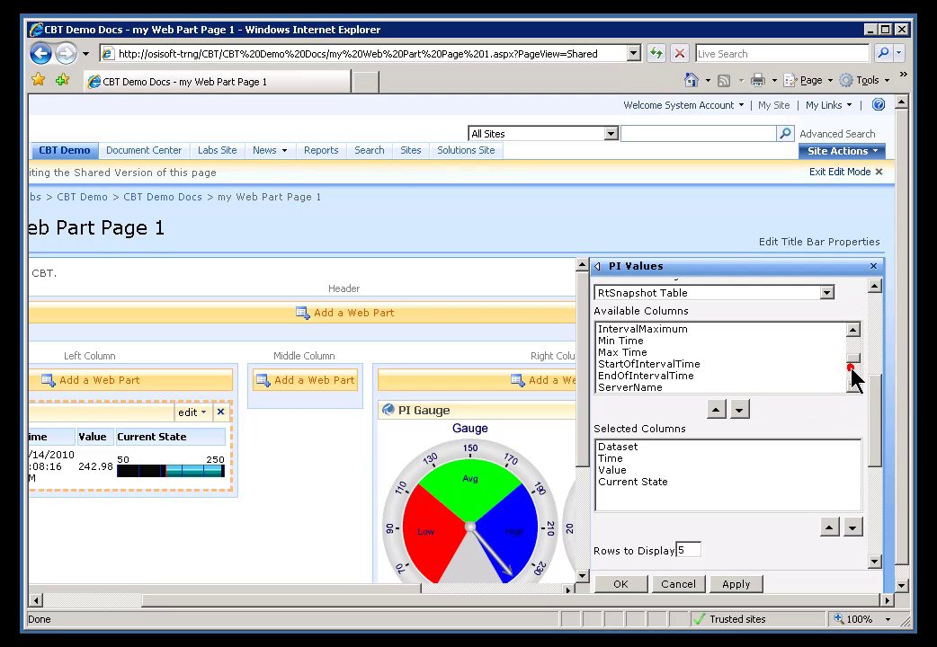
click(853, 367)
click(852, 383)
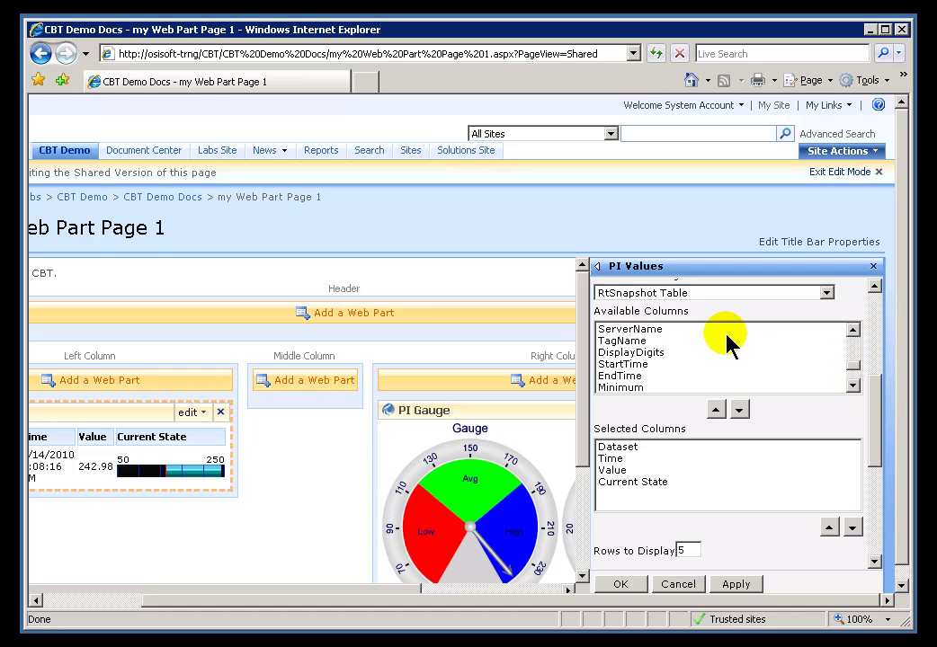
click(853, 342)
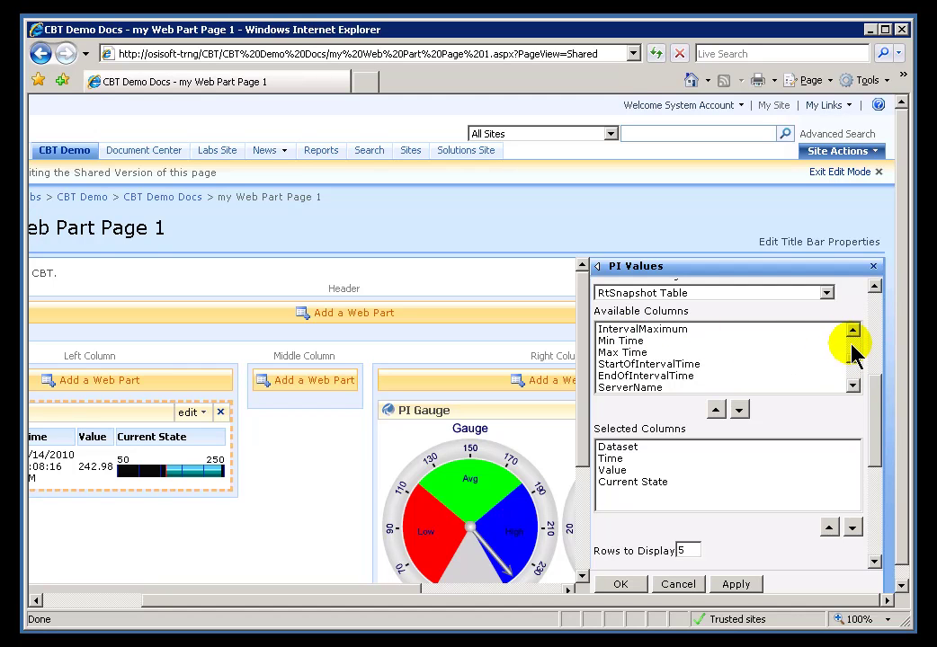
click(851, 347)
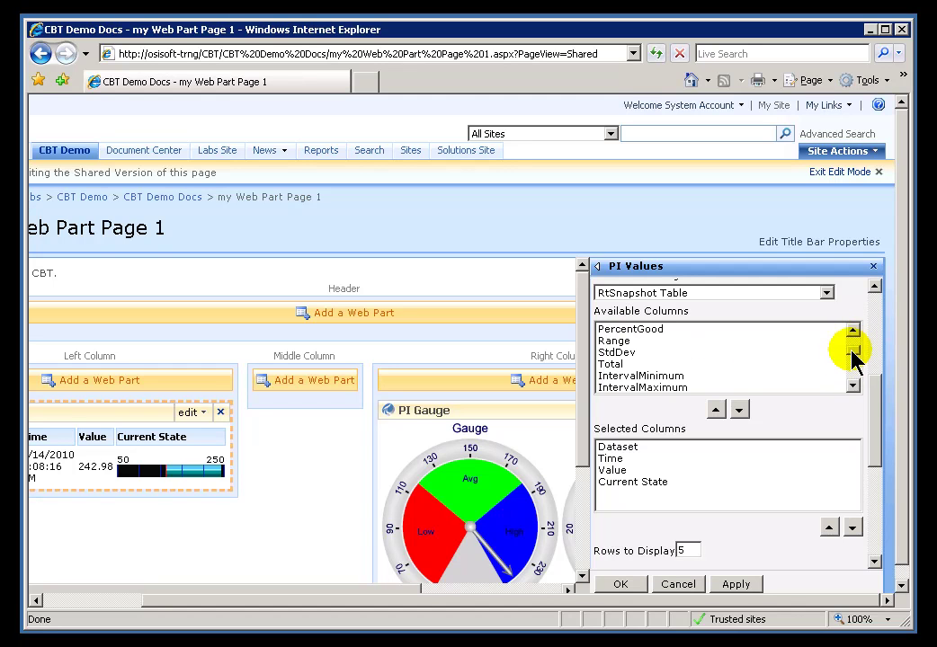
click(847, 345)
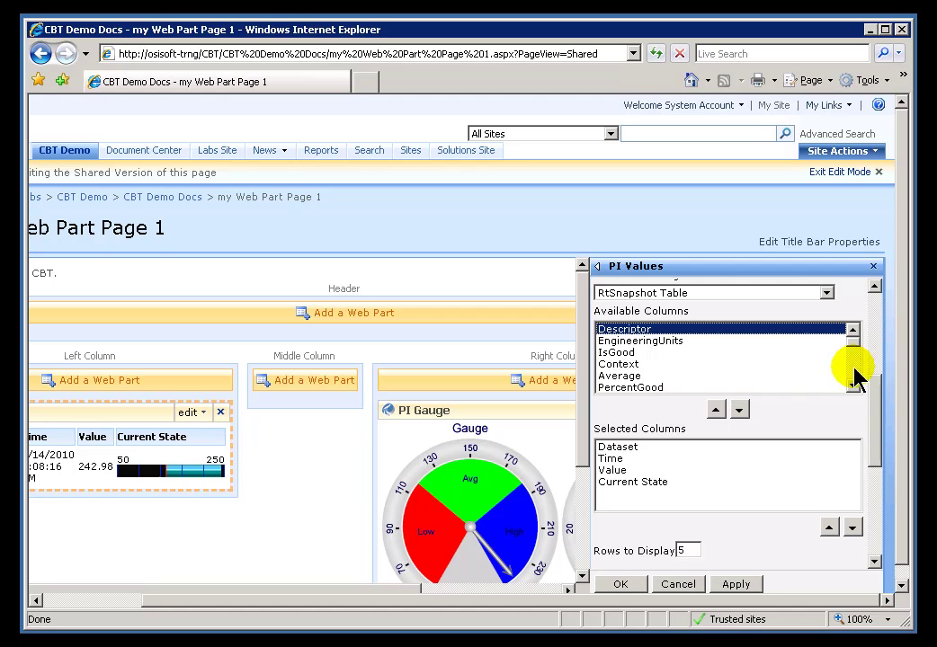
Add the Average column to the PI Values table and set the summary Calculation Interval to 1d
click(618, 376)
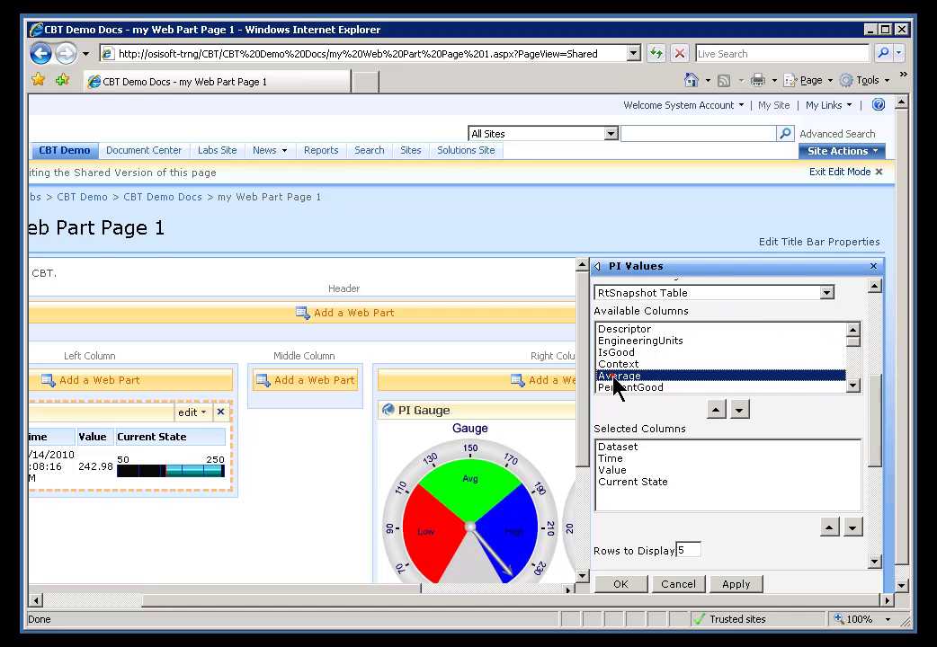
click(739, 411)
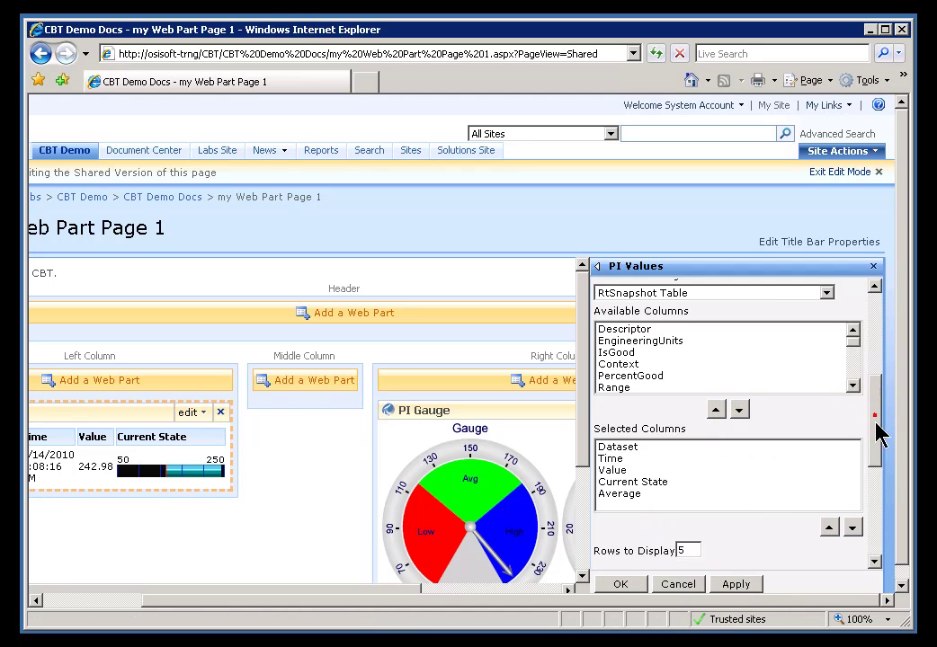
drag(878, 435, 868, 512)
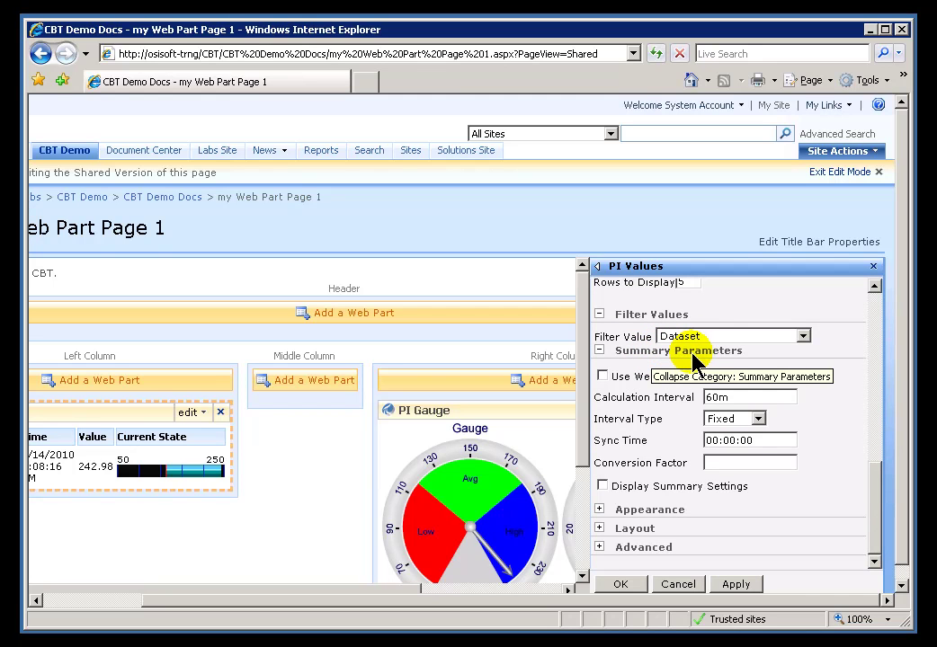
click(740, 398)
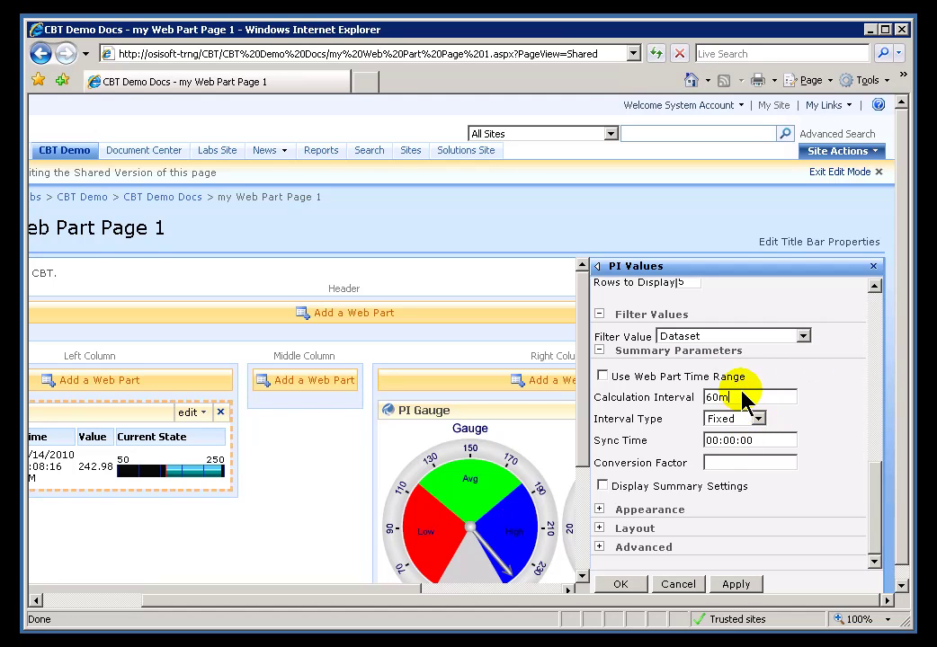
click(674, 396)
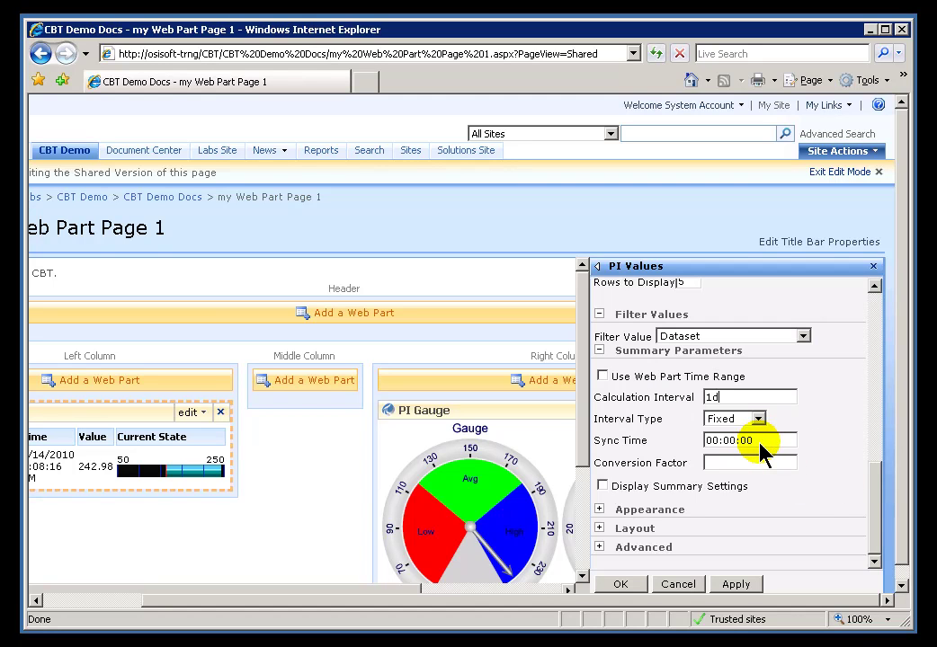
key(Tab)
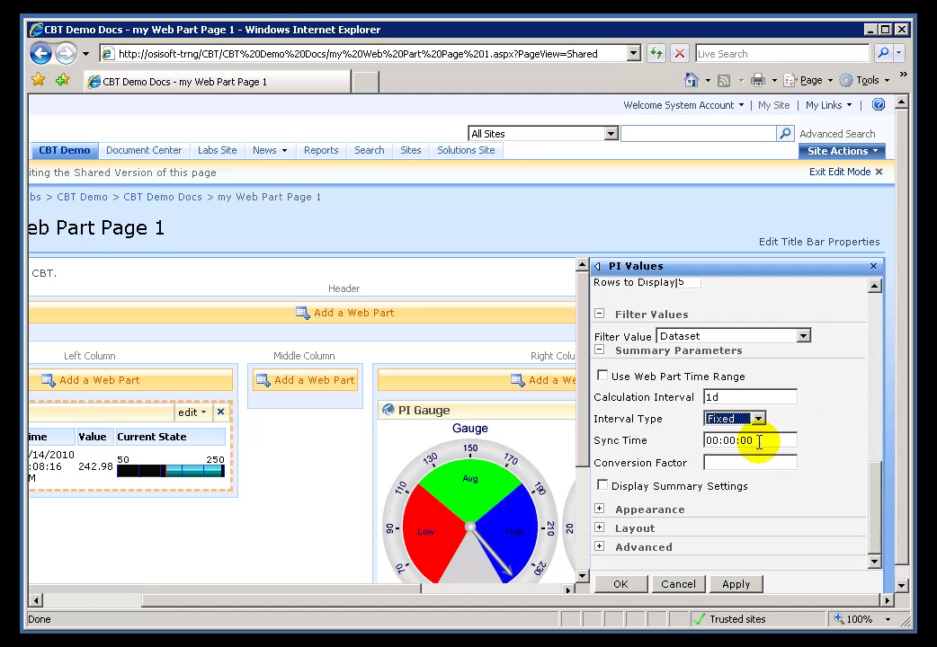
key(Tab)
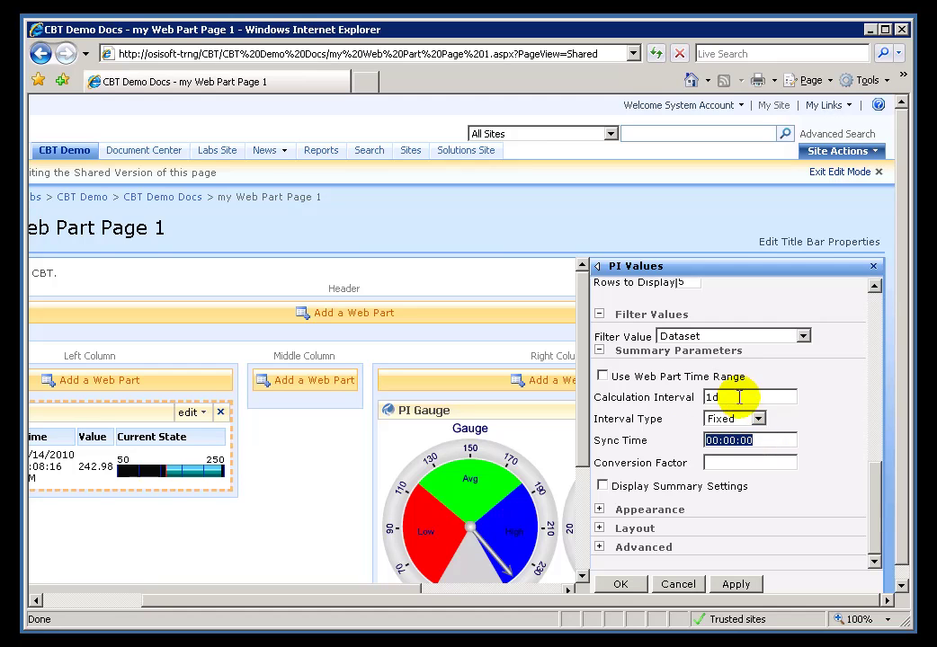
click(765, 441)
drag(765, 445, 681, 442)
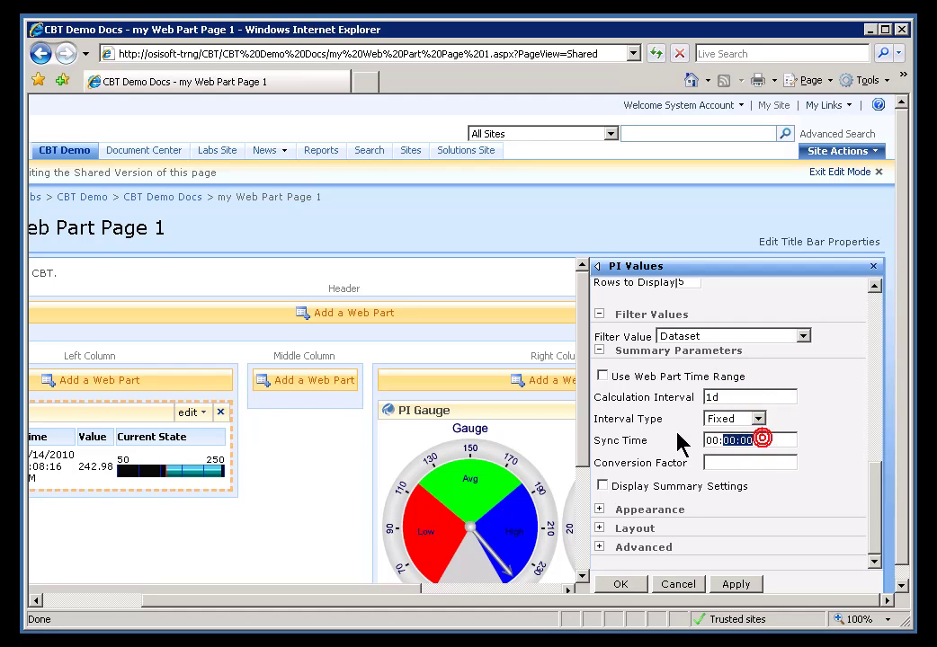
click(765, 442)
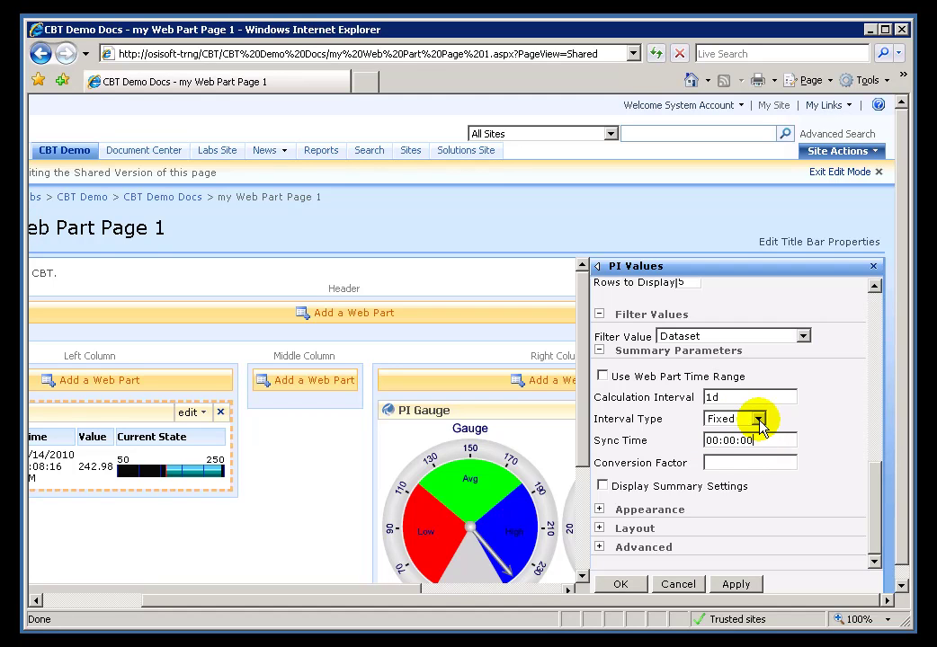
Try the Fixed, Running and Moving options for the Interval Type in the Summary Parameters
click(760, 419)
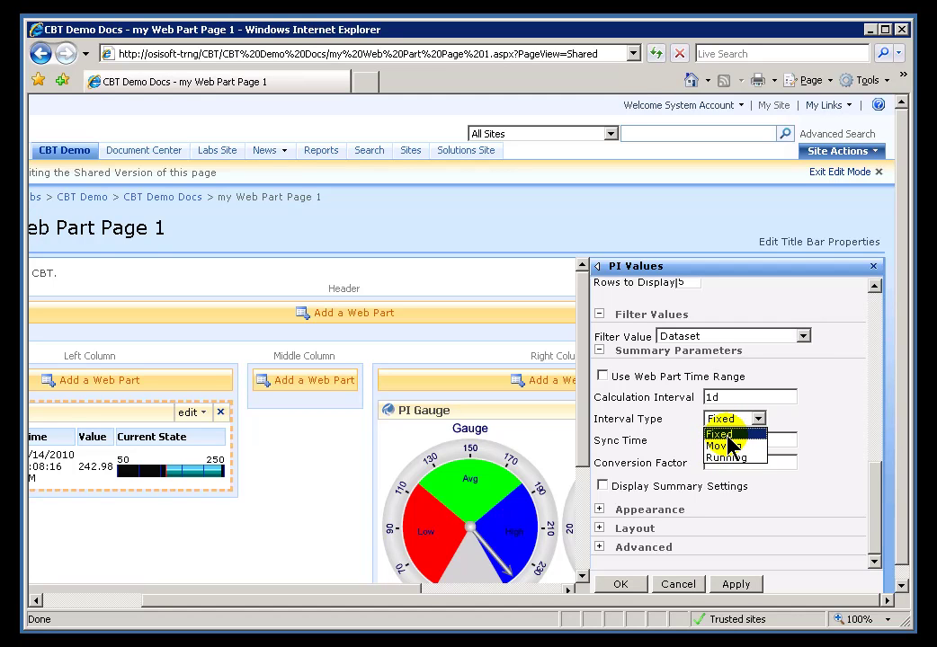
click(730, 436)
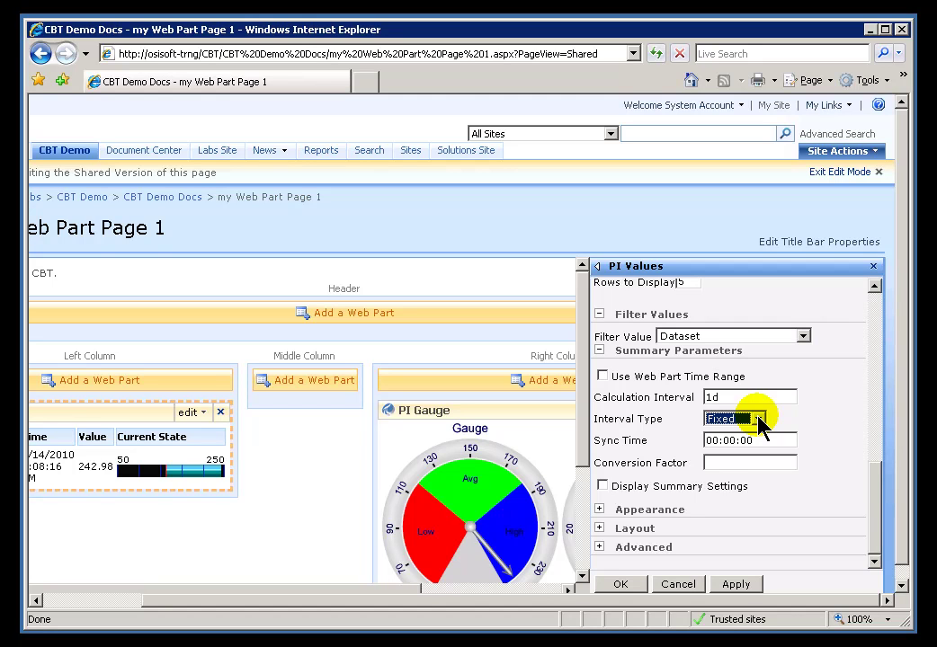
click(758, 419)
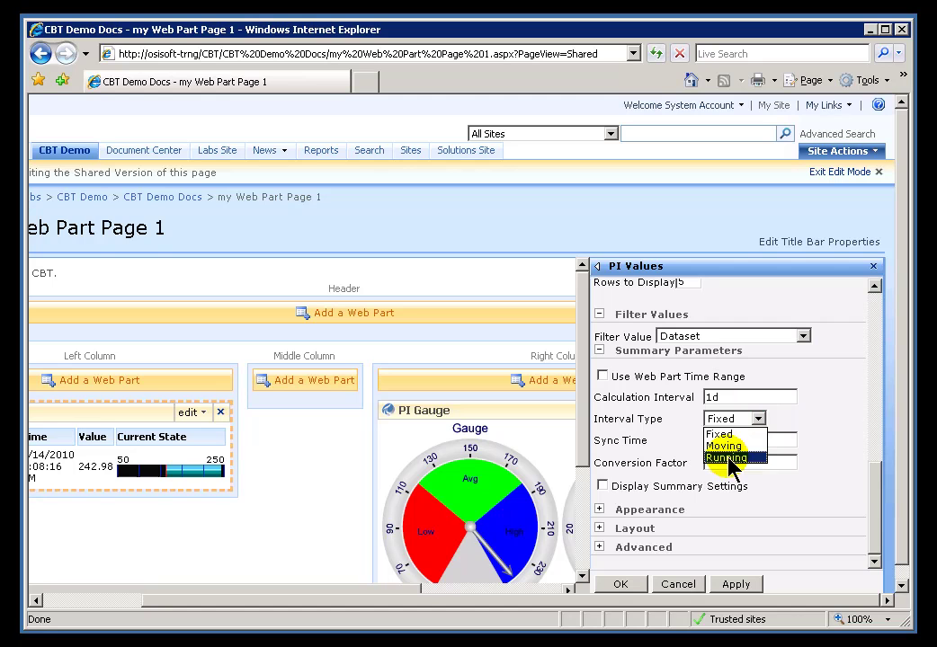
click(730, 458)
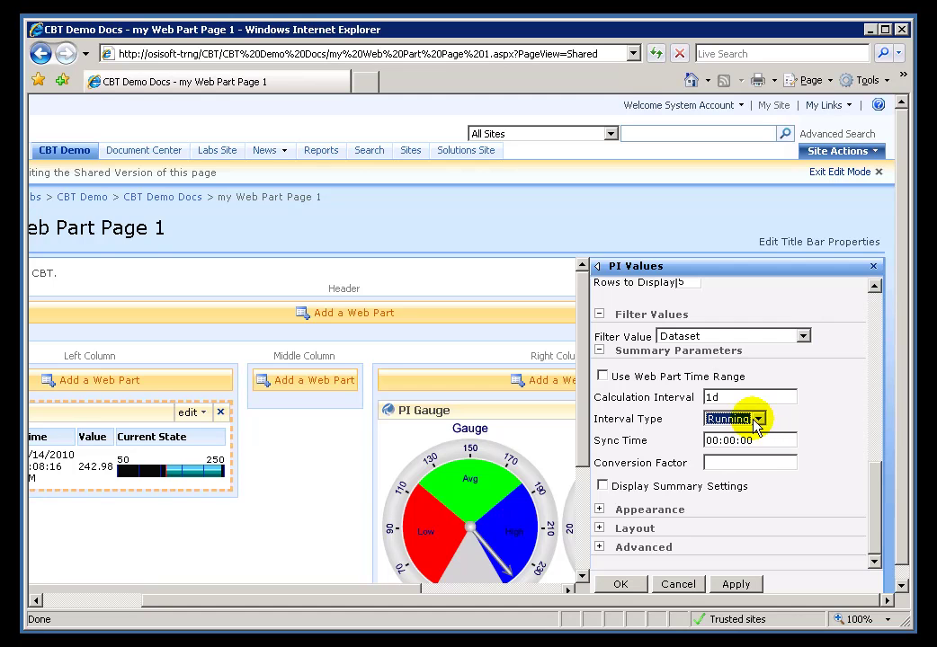
click(757, 419)
click(736, 445)
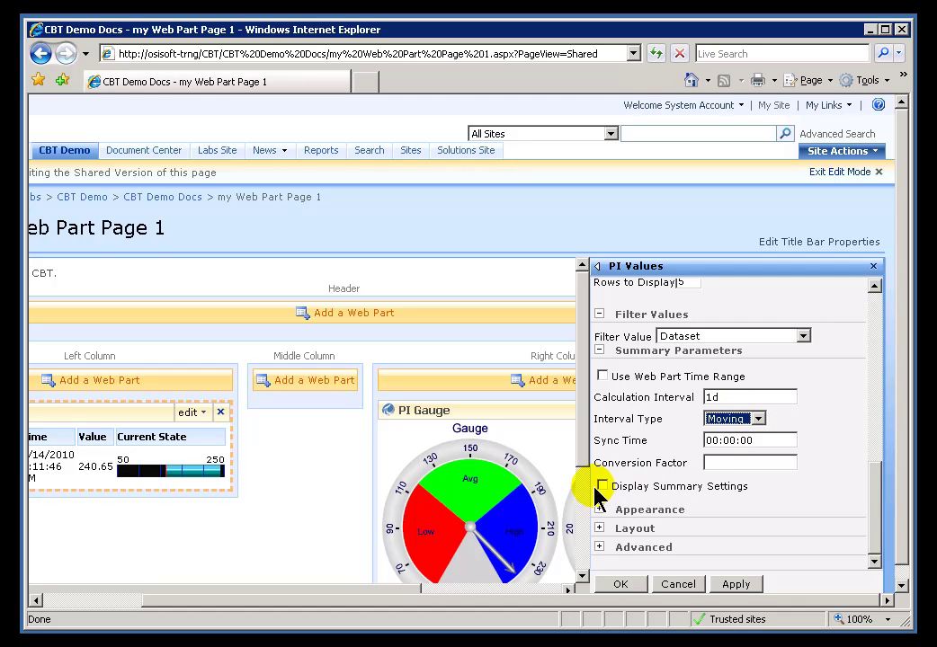
Enable Display Summary Settings, set the Interval Type to Fixed, and save the PI Values web part
click(600, 487)
click(760, 419)
click(717, 434)
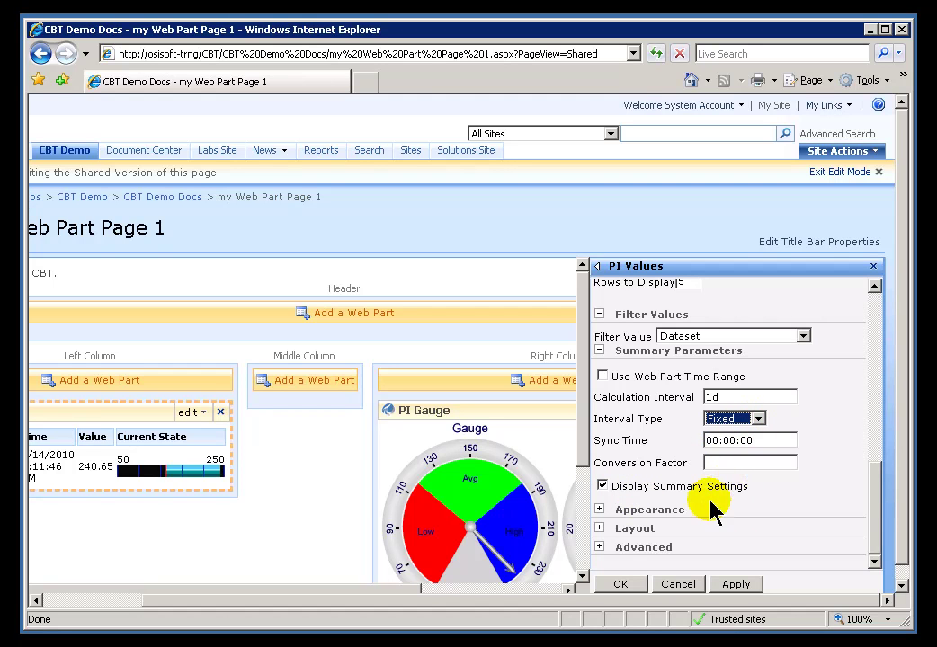
click(625, 586)
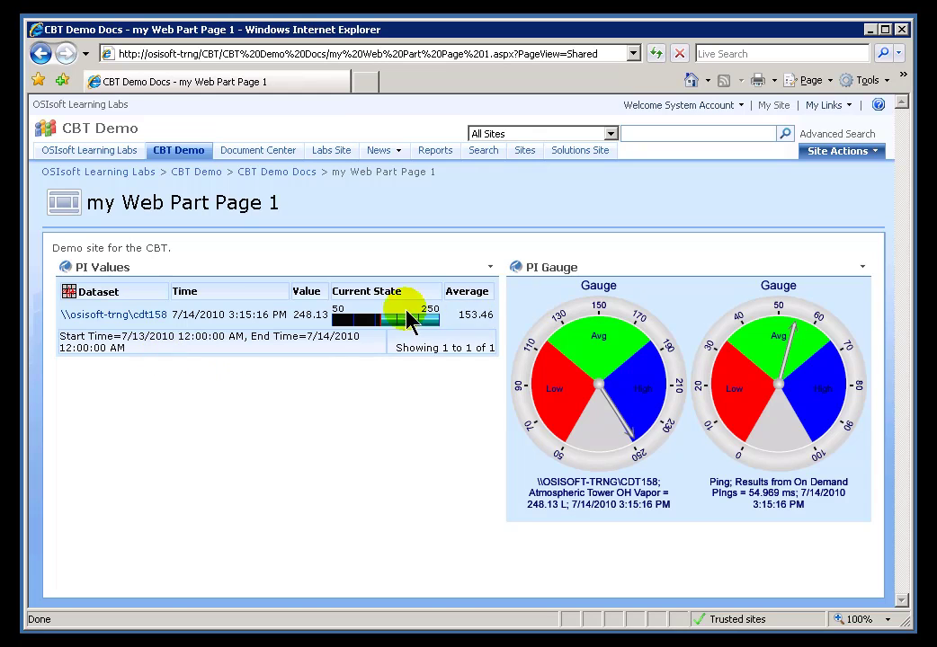
Reopen the PI Values web part for shared modification and set its summary Interval Type to Moving, saving the change
click(490, 268)
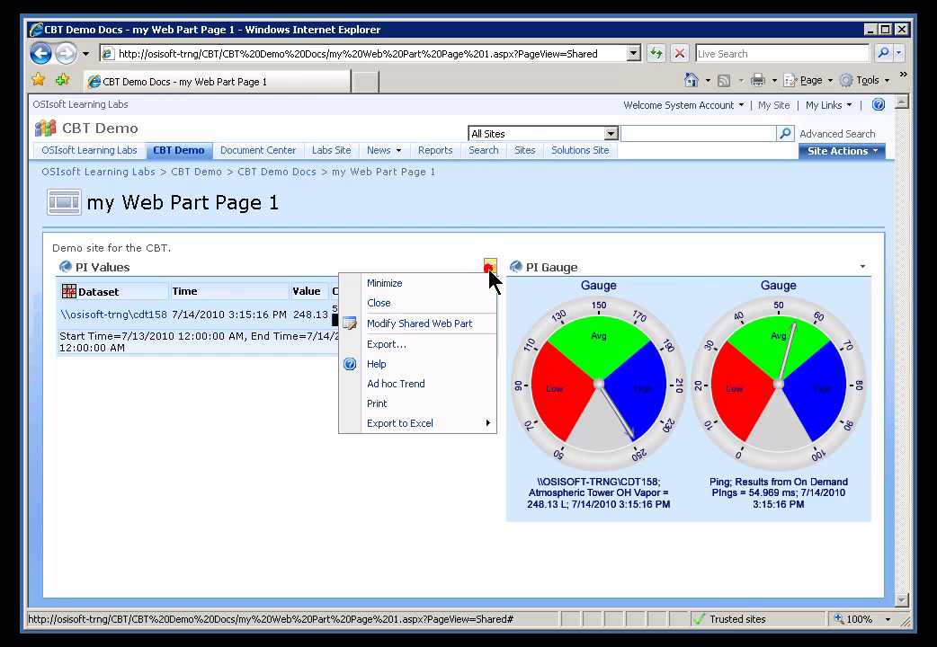
click(386, 324)
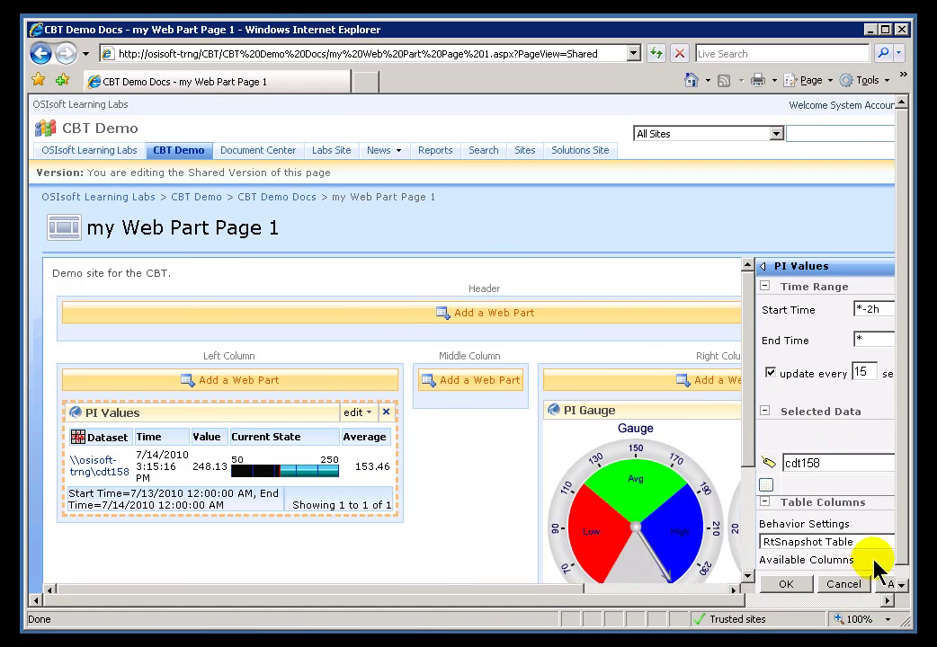
click(834, 597)
click(874, 550)
click(875, 521)
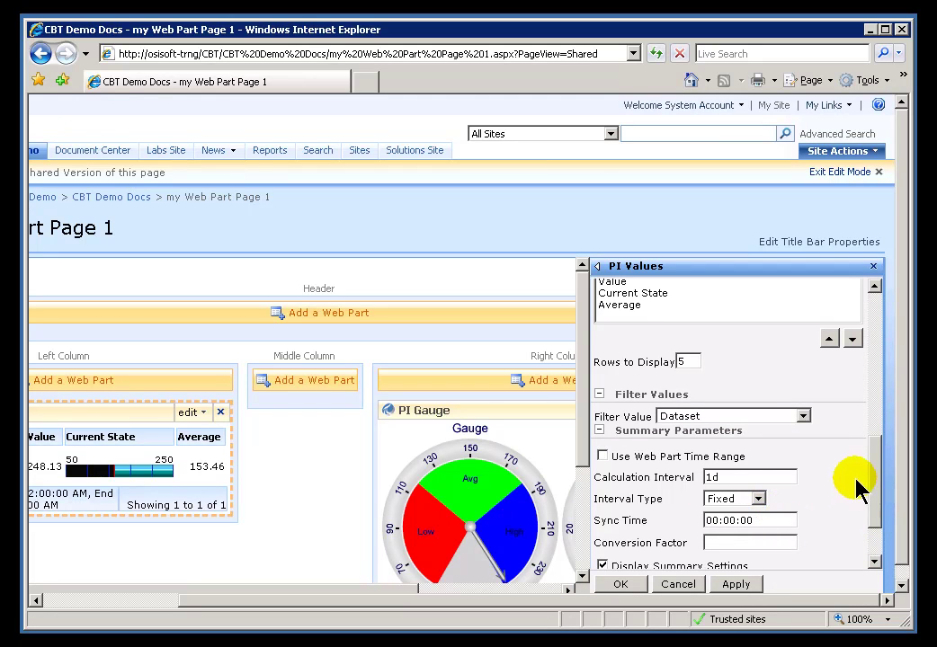
click(758, 499)
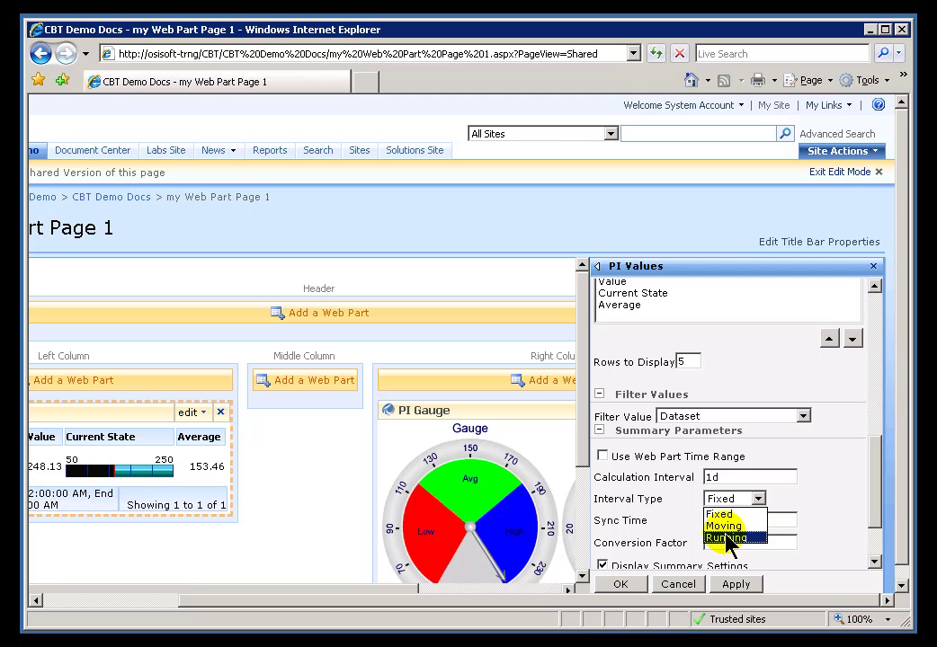
click(722, 526)
click(619, 585)
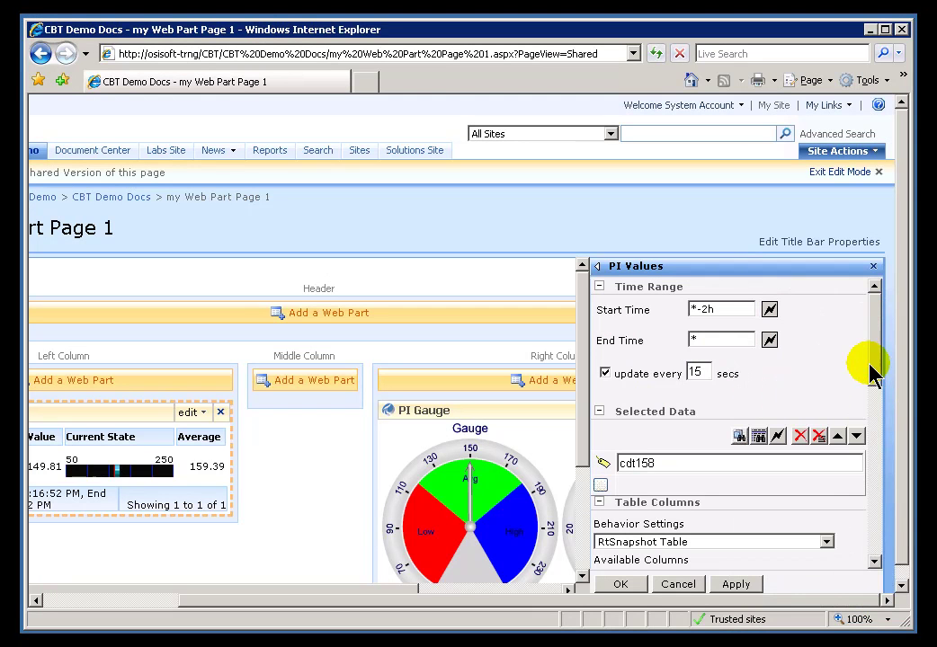
Set the table's Behavior Settings to Solution_ValuesConfig and save the PI Values web part
click(870, 368)
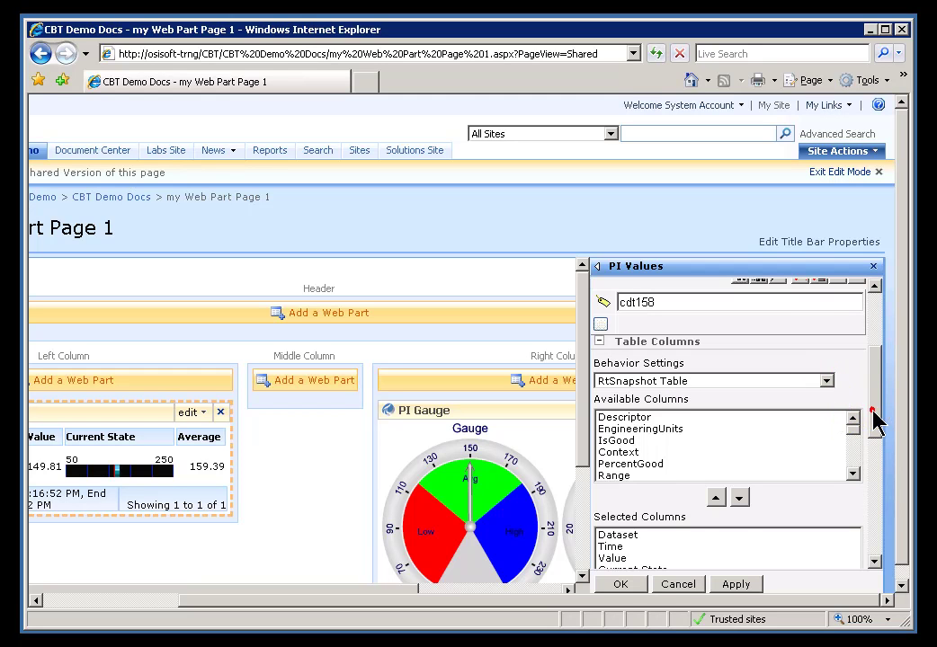
drag(872, 418, 871, 440)
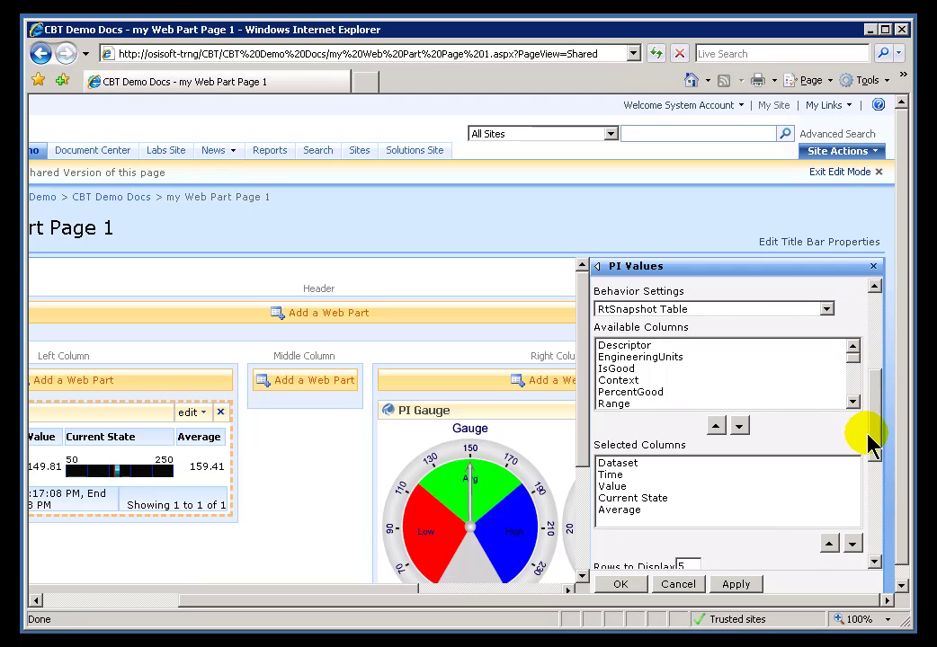
click(826, 310)
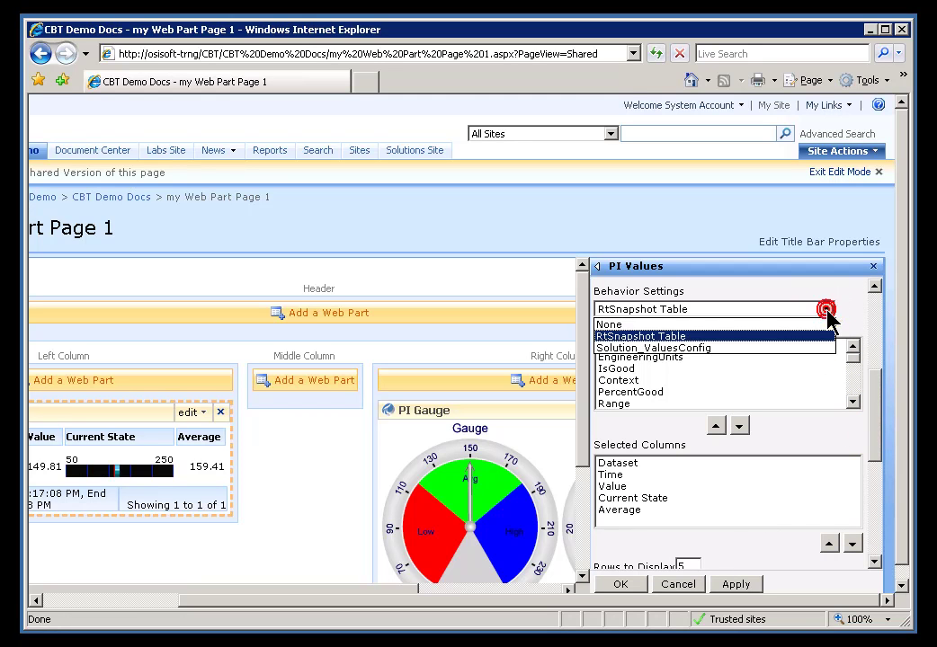
click(672, 349)
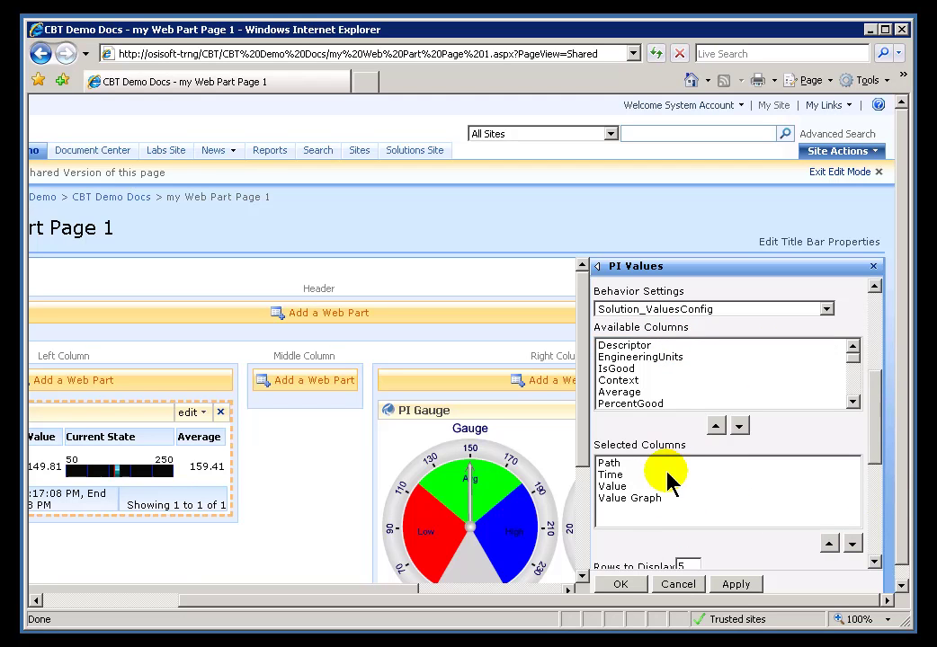
click(621, 585)
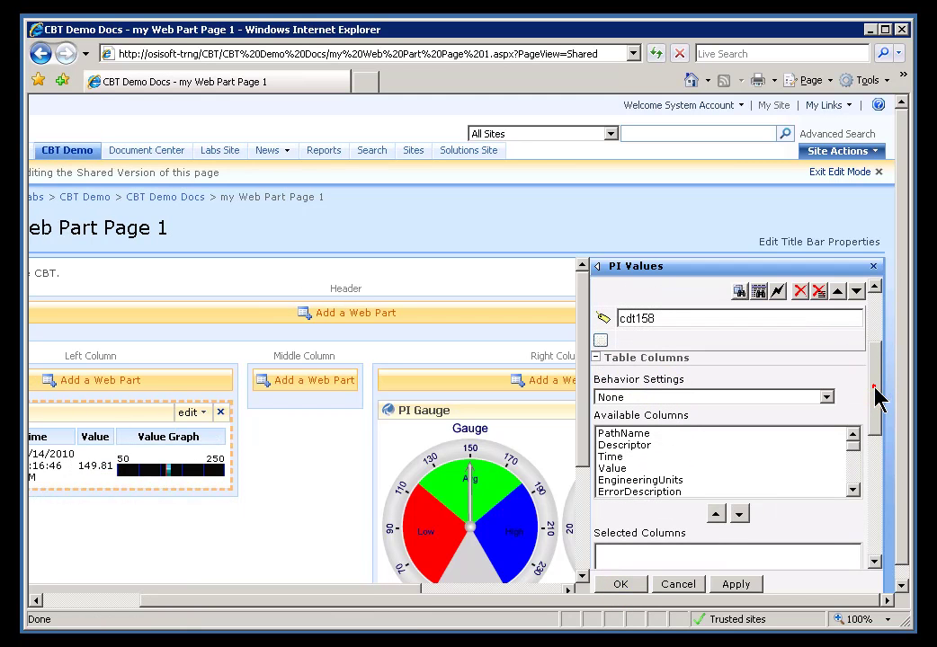
Add the Time and Value columns to the PI Values table with Behavior Settings at None
drag(874, 398, 869, 418)
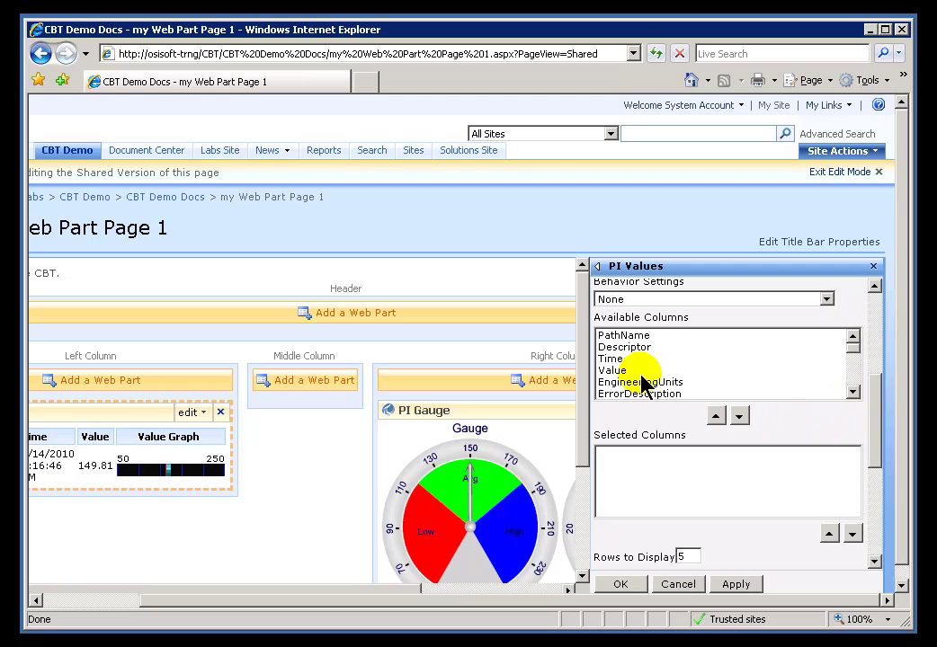
click(609, 359)
click(739, 416)
click(611, 362)
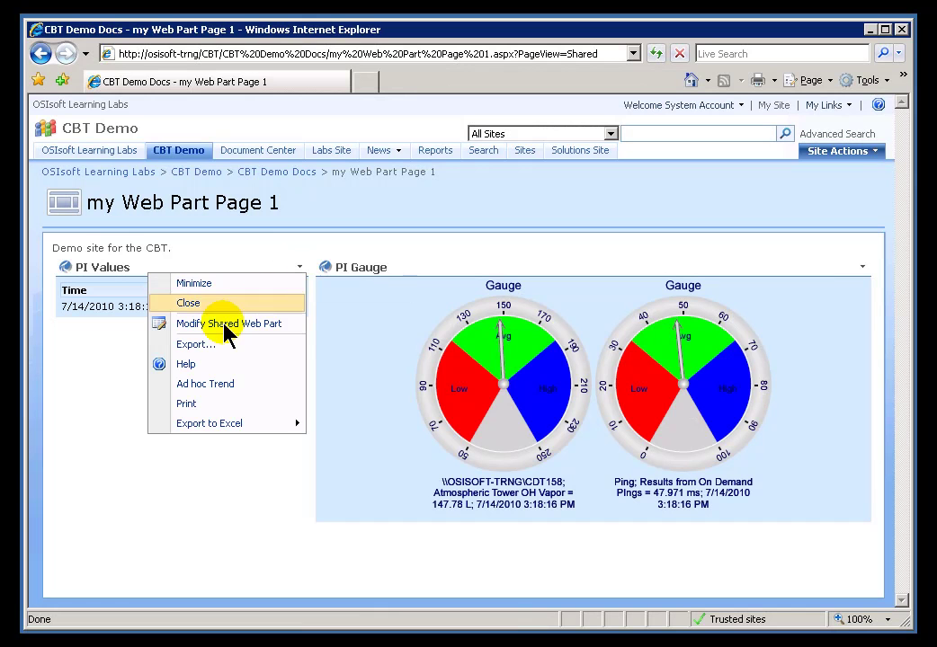
Reopen the PI Values web part for shared modification and set its Behavior Settings to RtSnapshot Table
click(226, 327)
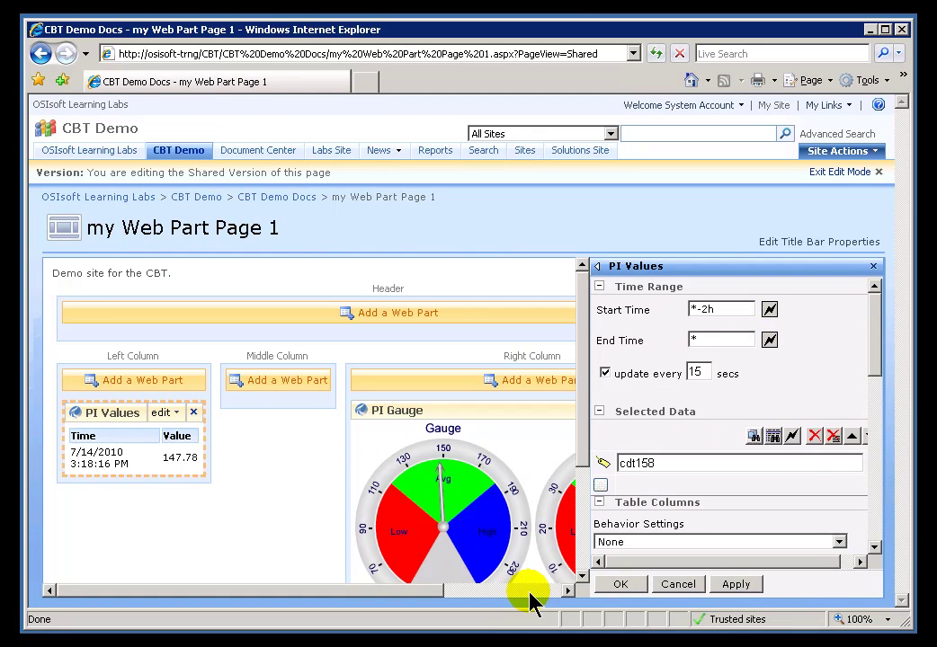
drag(872, 367, 871, 412)
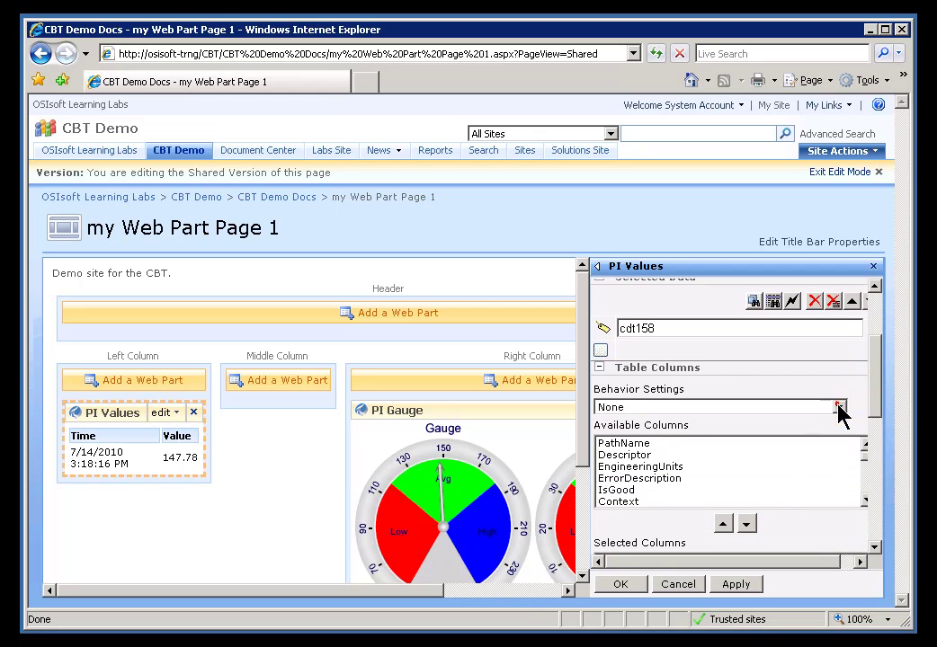
click(838, 409)
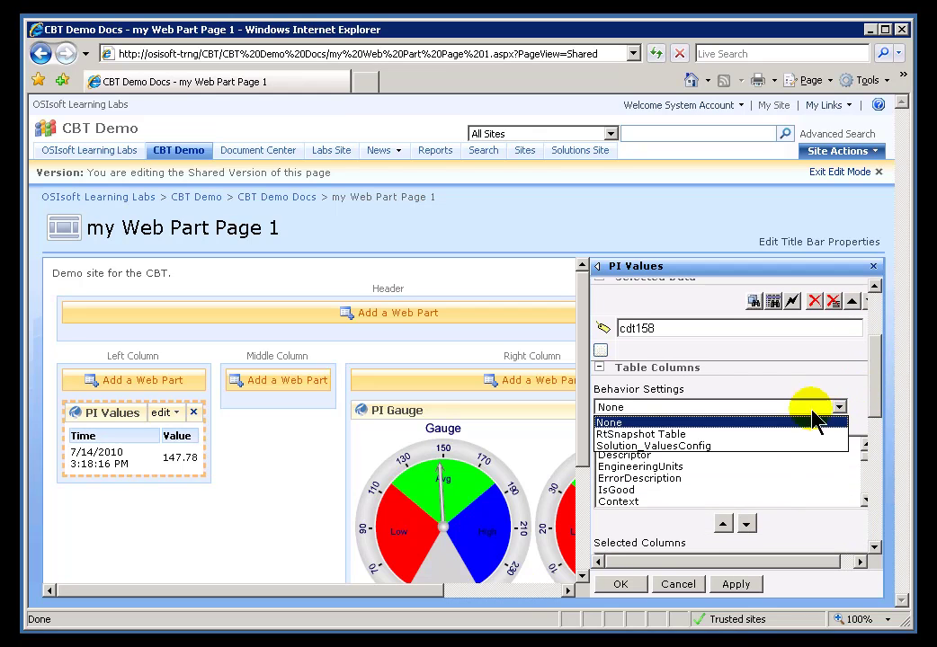
click(644, 435)
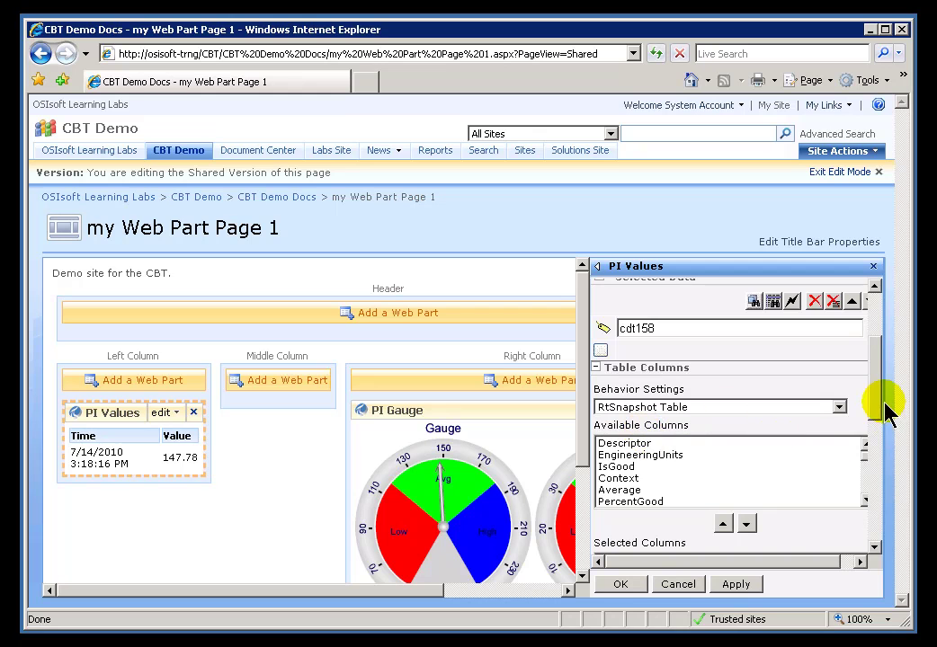
Open the PI data selection for the web part and search for tags with the name mask ba*
drag(876, 416, 878, 353)
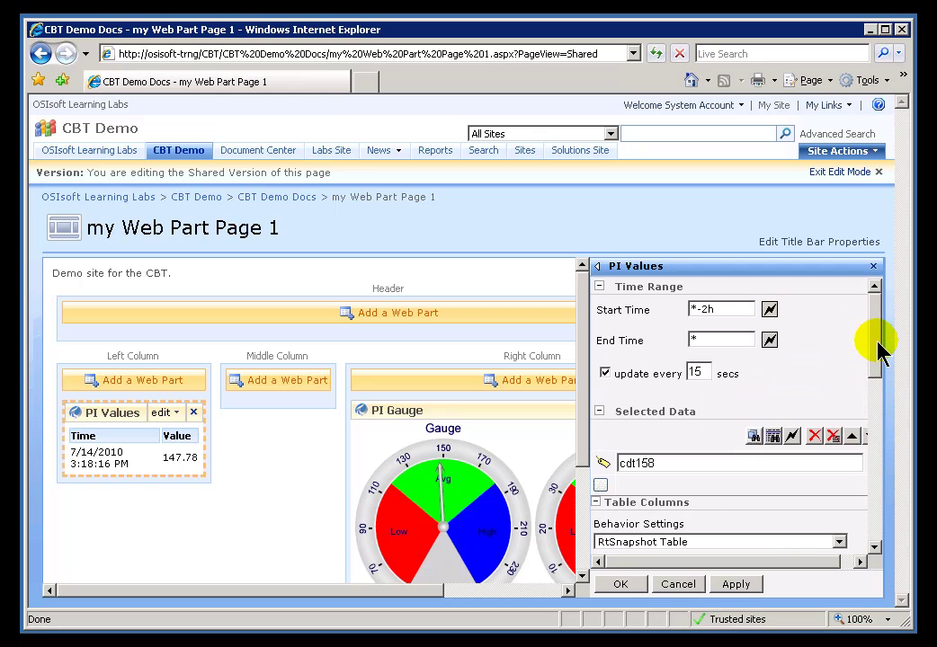
click(756, 441)
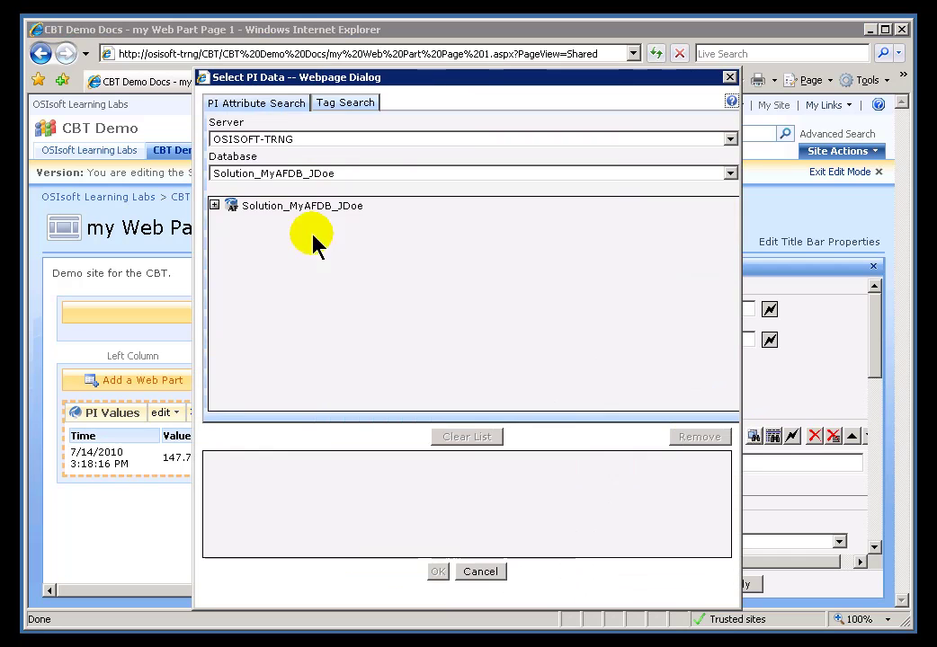
click(340, 104)
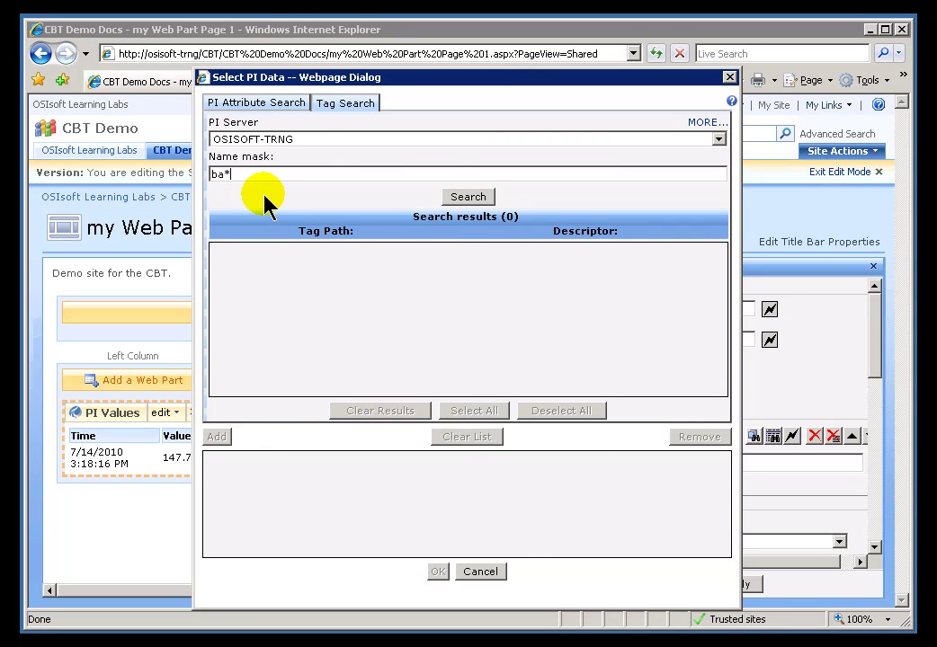
text(ba*)
click(467, 197)
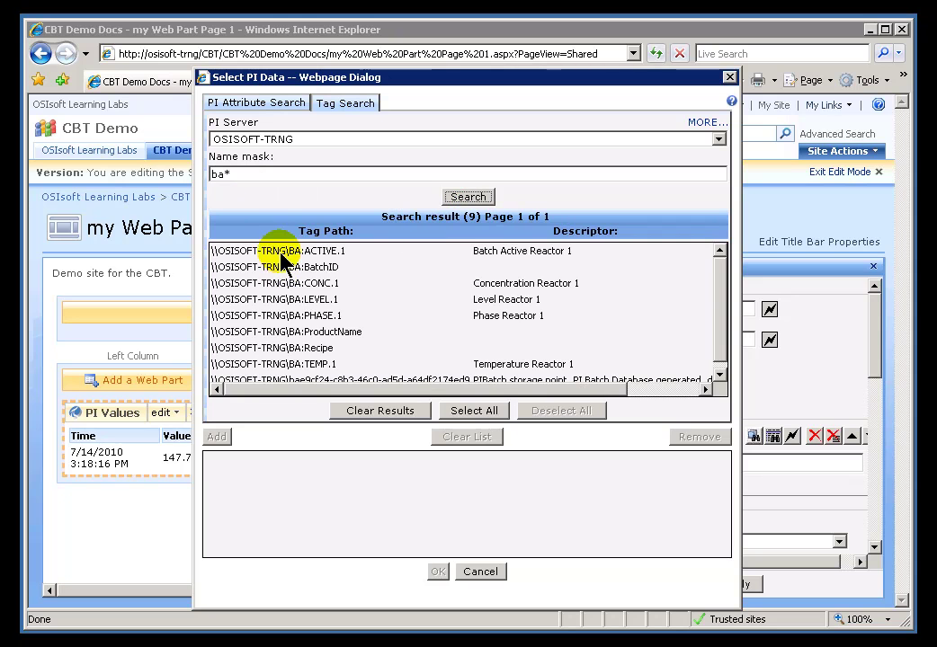
Add the tags BA:ACTIVE.1, BA:CONC.1, BA:LEVEL.1 and BA:TEMP.1 to the list of selected data
click(281, 255)
ctrl+click(306, 286)
ctrl+click(300, 298)
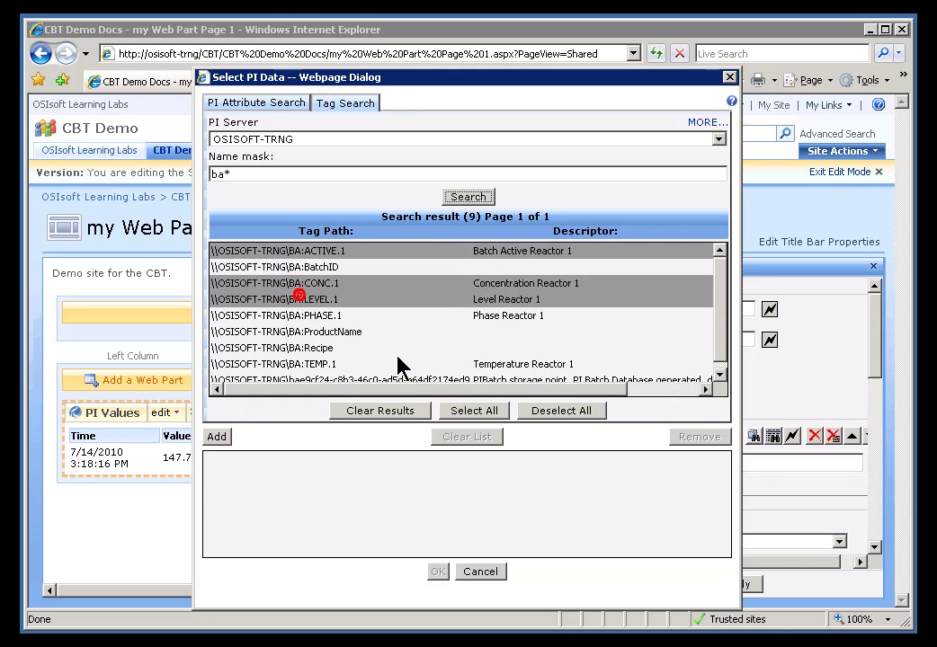
ctrl+click(281, 364)
click(719, 340)
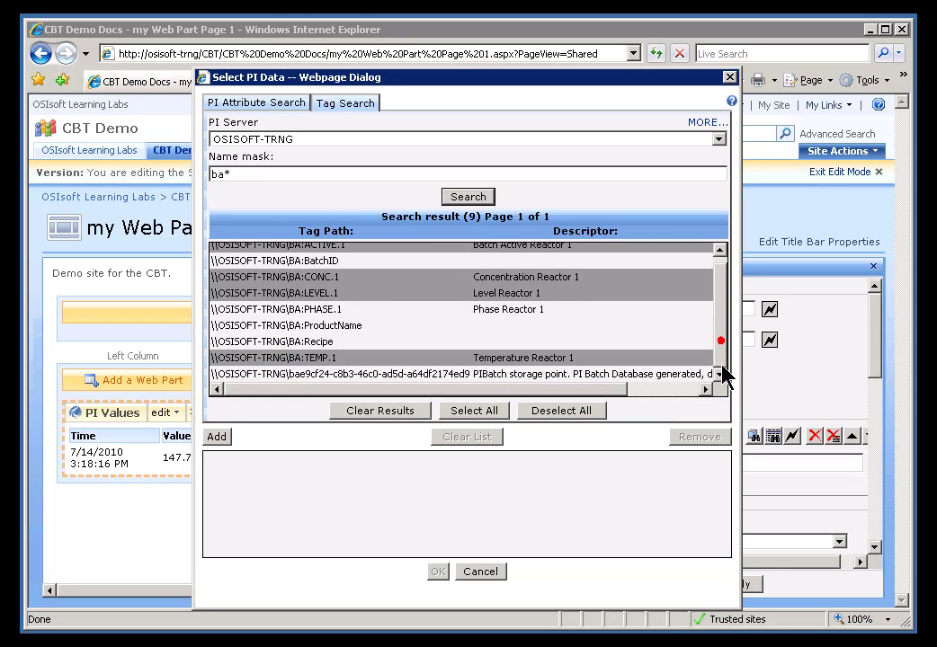
click(222, 447)
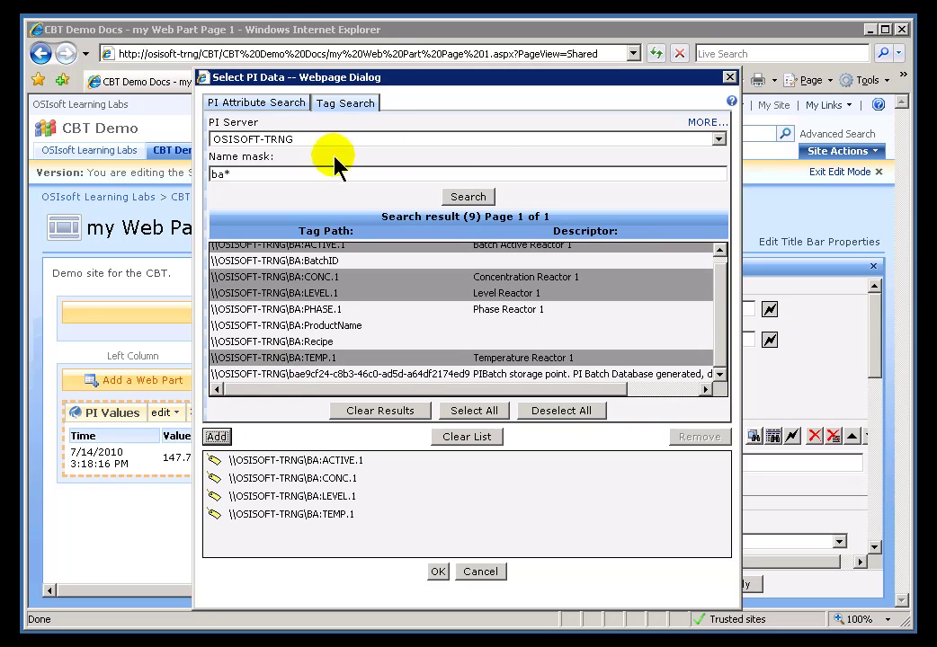
Search for tags with the name mask cd* and add CDEP158 and CDM158 to the list of selected data
double_click(220, 173)
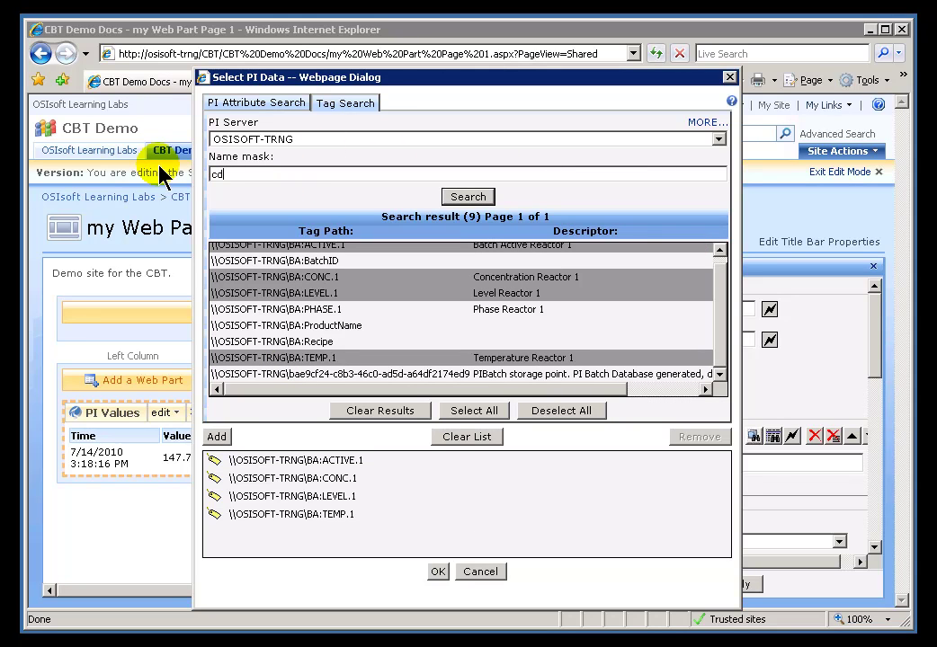
click(482, 199)
click(254, 251)
ctrl+click(253, 267)
click(216, 437)
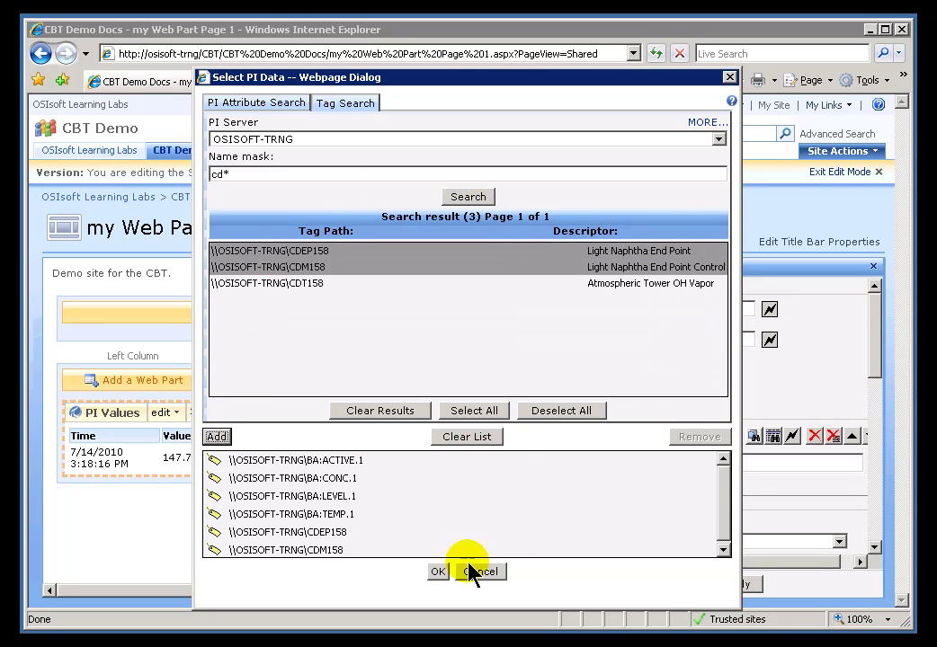
Confirm the selected tags for the PI Values web part, and page its table to the next rows and back
click(437, 572)
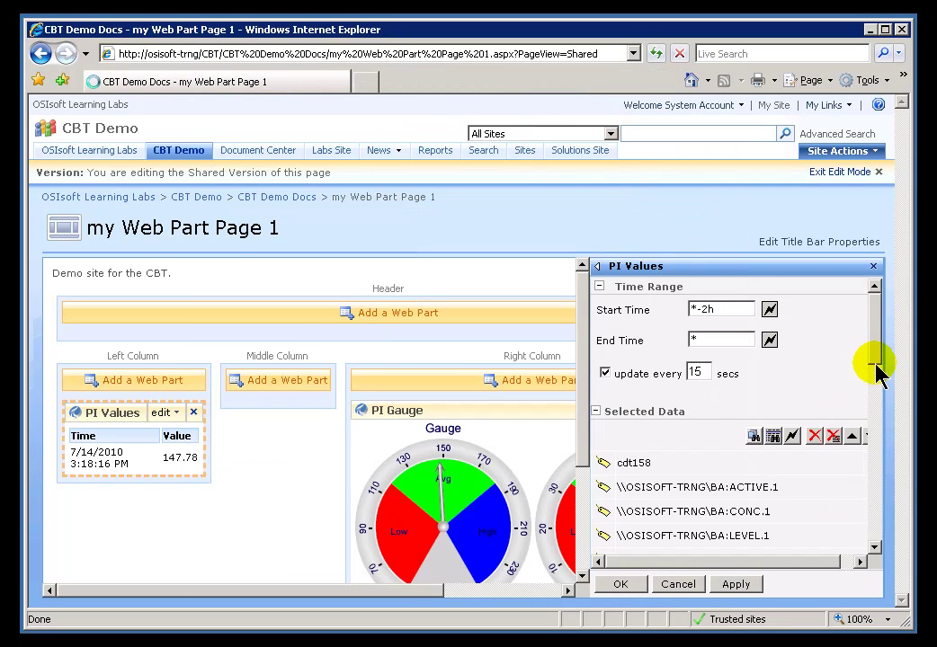
drag(875, 350, 870, 526)
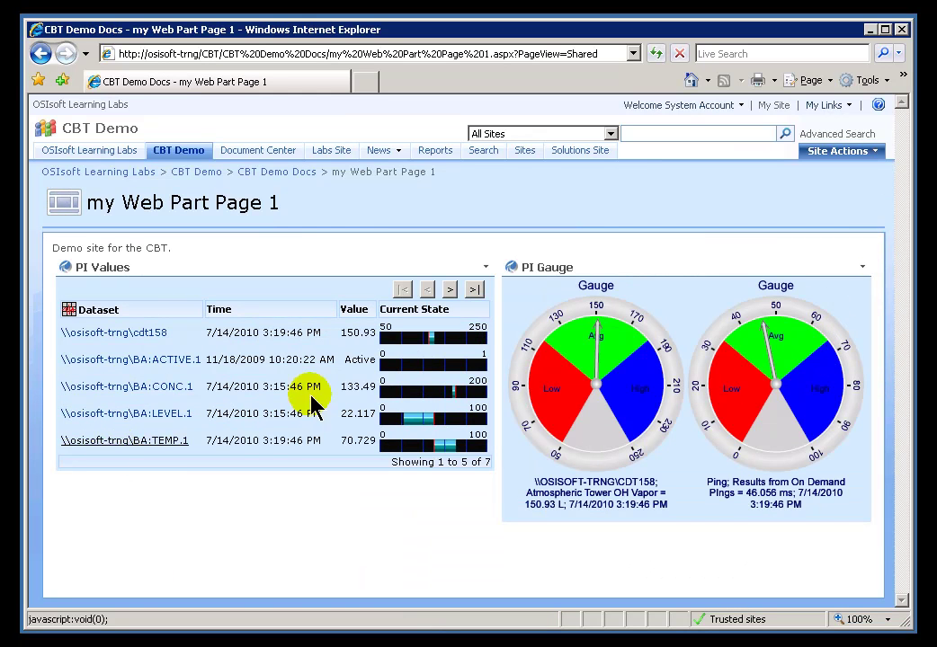
click(451, 289)
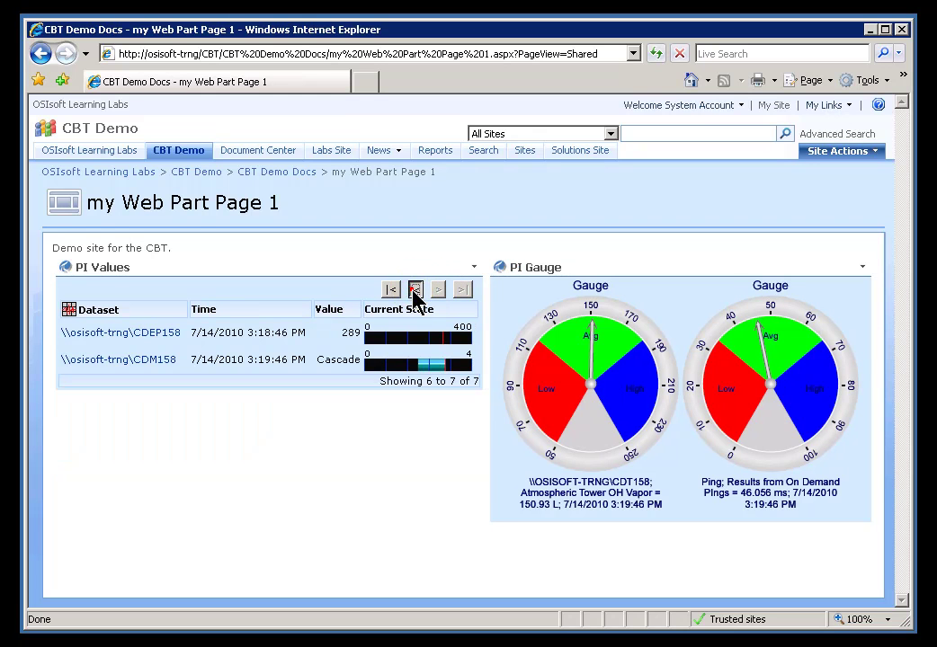
click(414, 289)
Reopen the PI Values web part for shared modification, set Rows to Display to 10 and save the settings
click(486, 267)
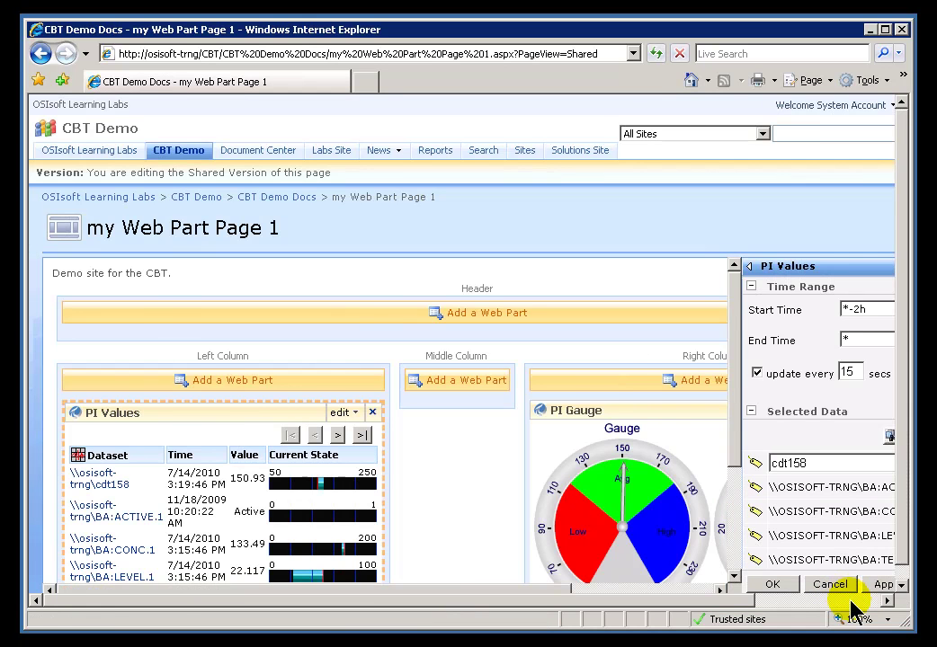
click(853, 604)
click(875, 510)
click(872, 517)
click(661, 441)
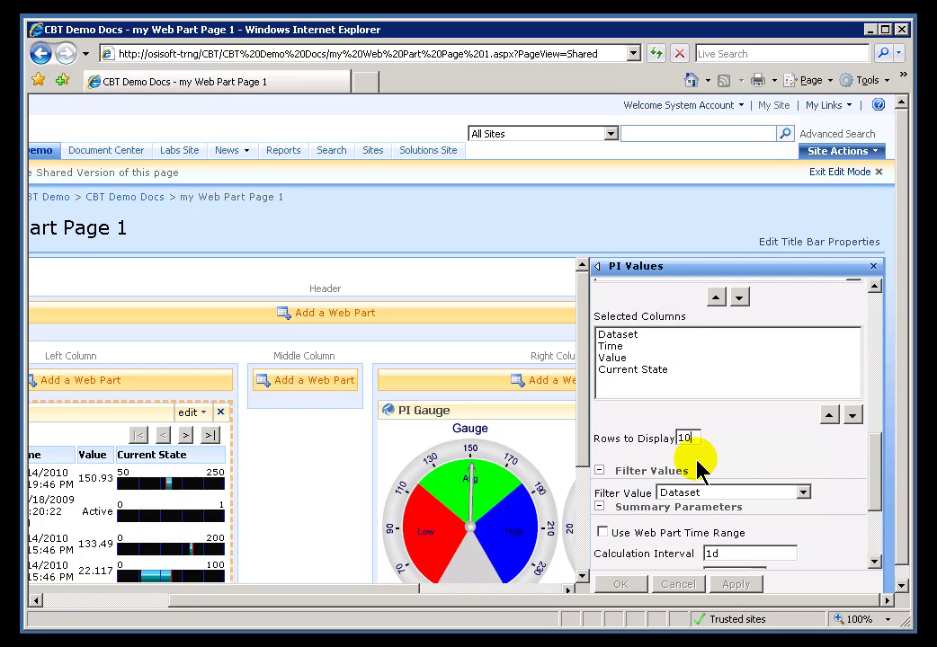
click(719, 381)
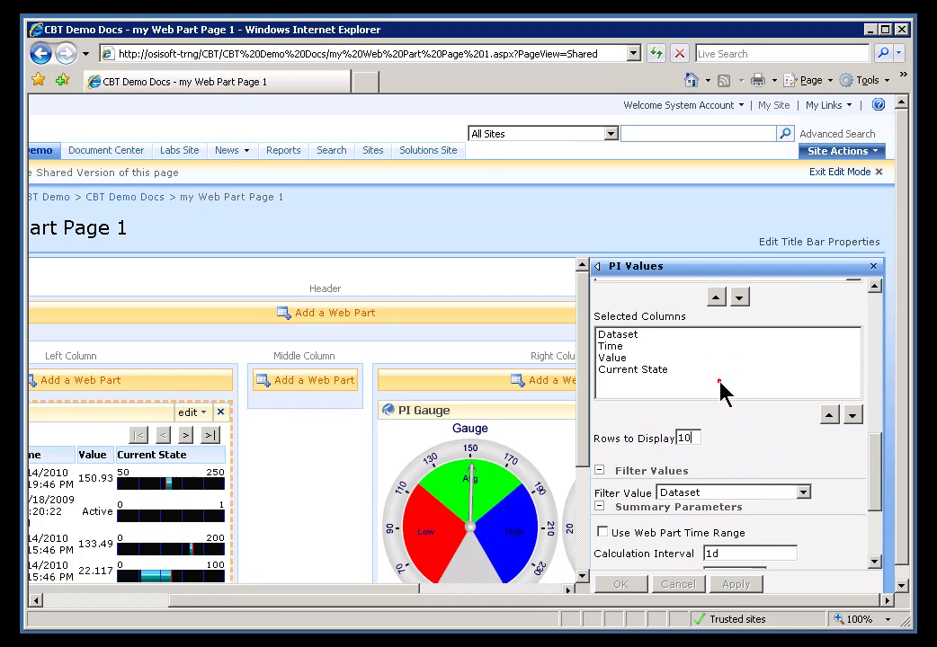
click(661, 369)
click(615, 585)
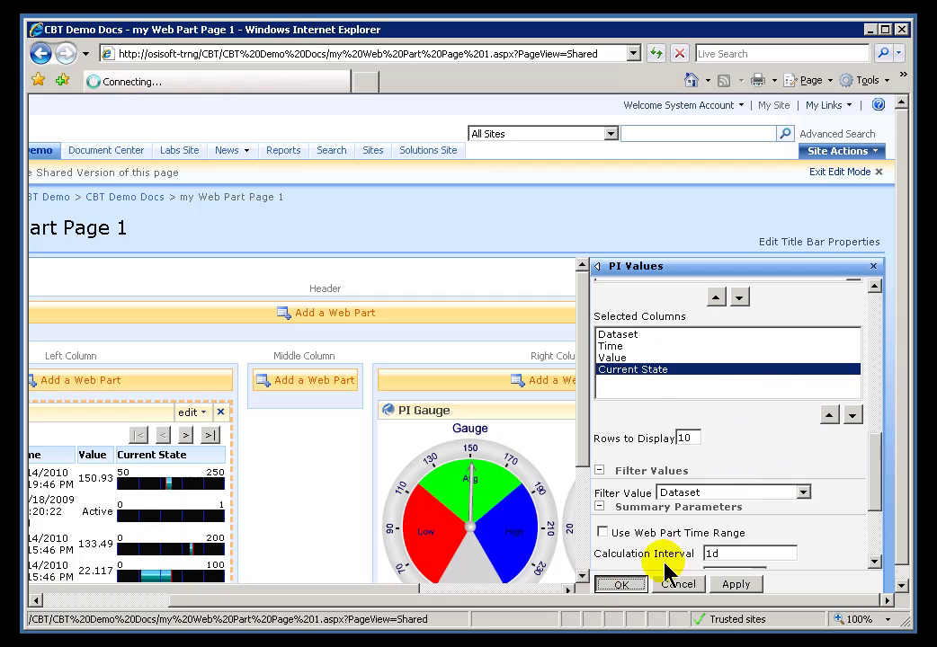